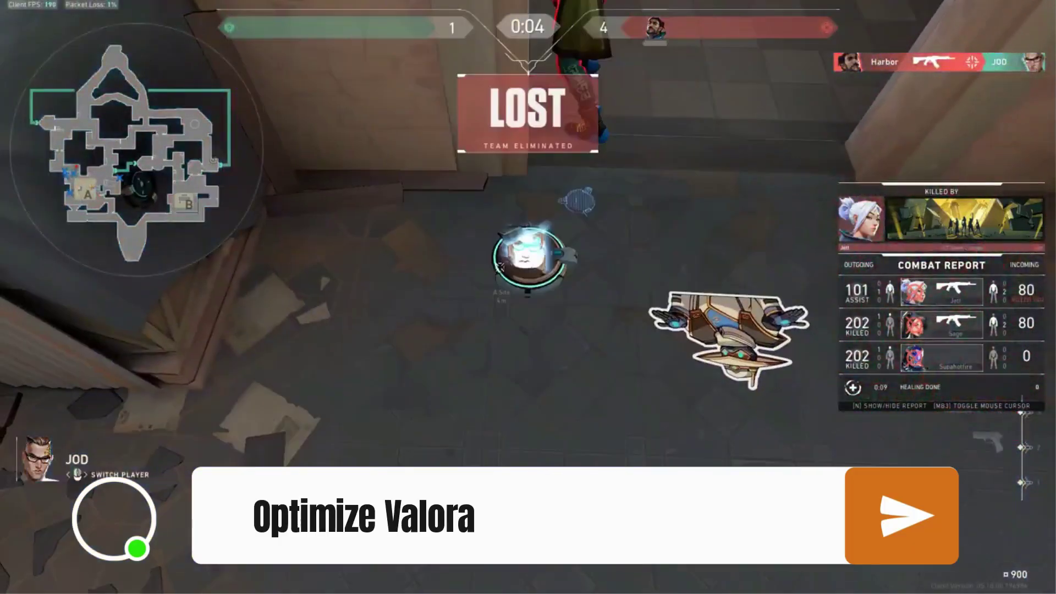
# Glance at the scoreboard, then buy Heavy Shields from the buy menu.
pyautogui.press('Tab')
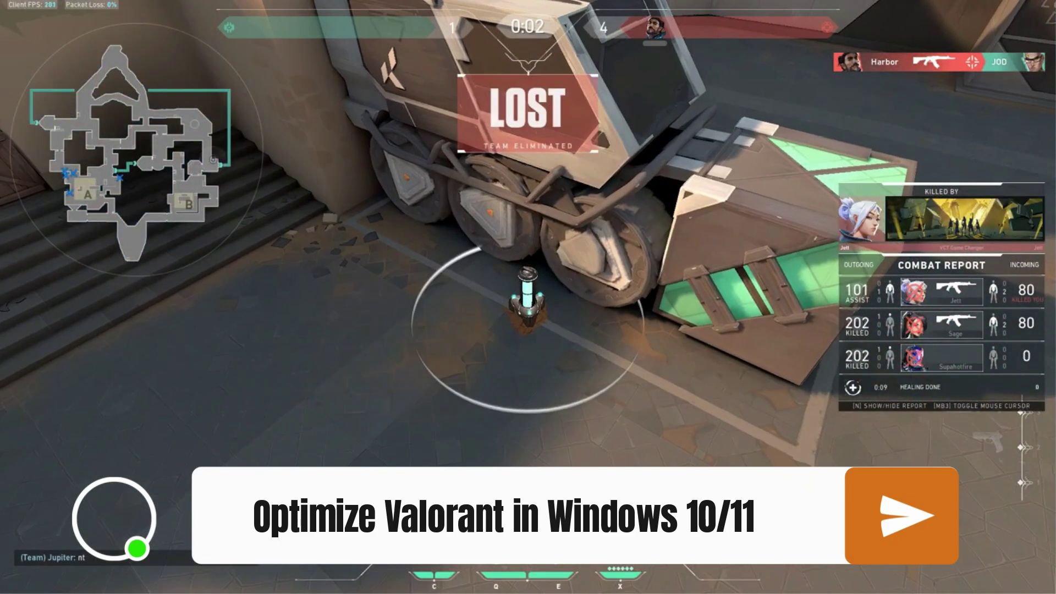
pyautogui.press('Tab')
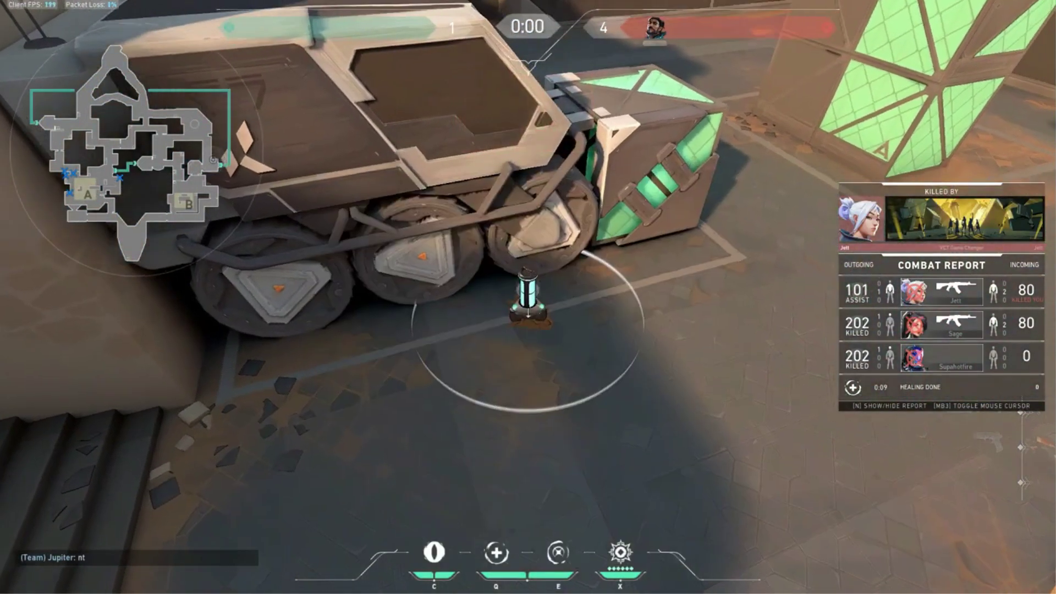
pyautogui.press('b')
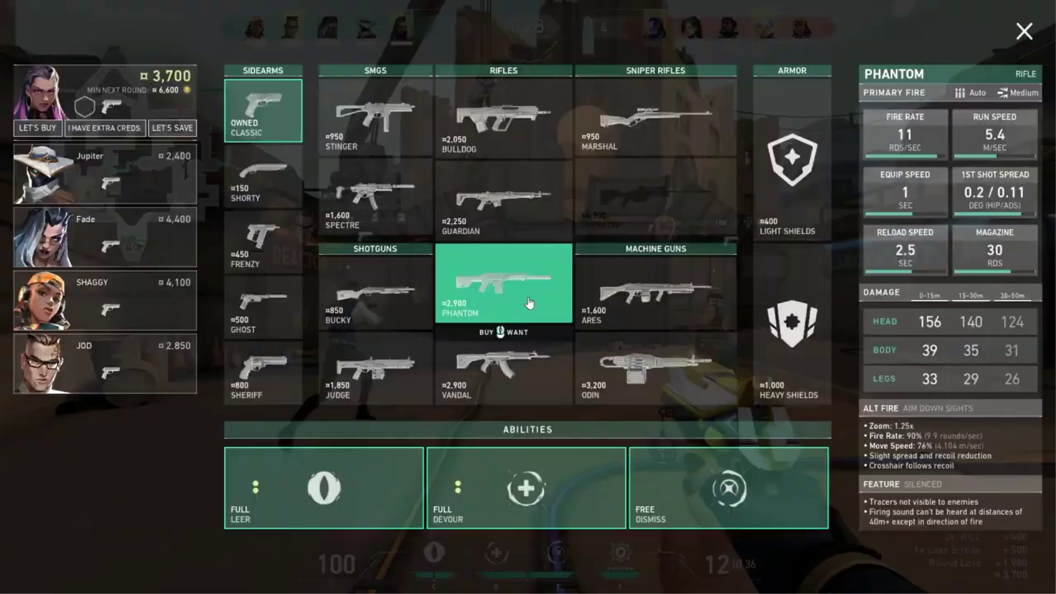
pyautogui.click(766, 298)
pyautogui.press('b')
# Cycle through knife, sidearm and an ability while checking the scoreboard.
pyautogui.press('3')
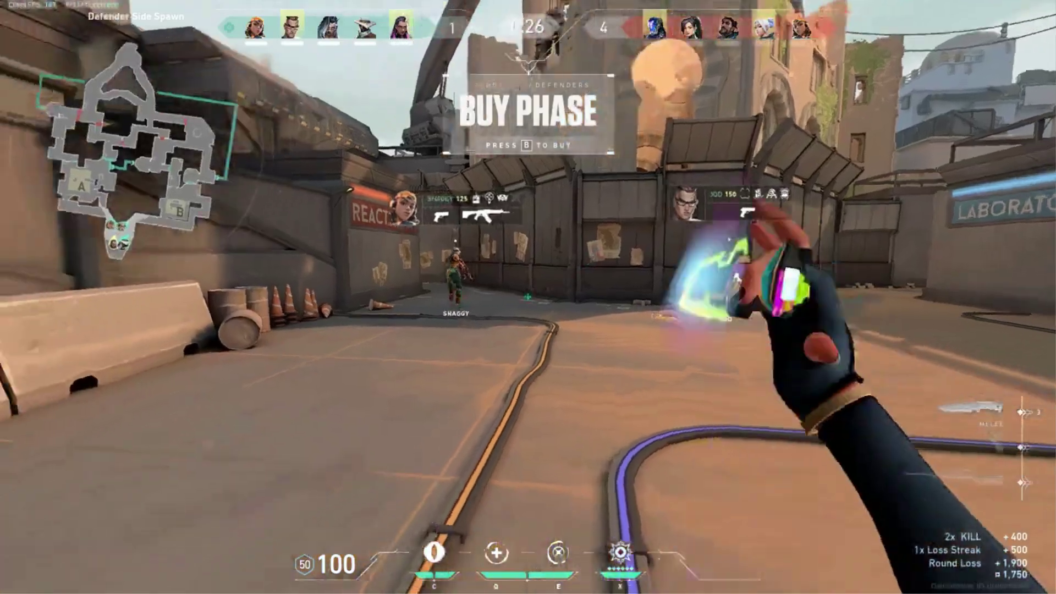
pyautogui.press('Tab')
pyautogui.press('Tab')
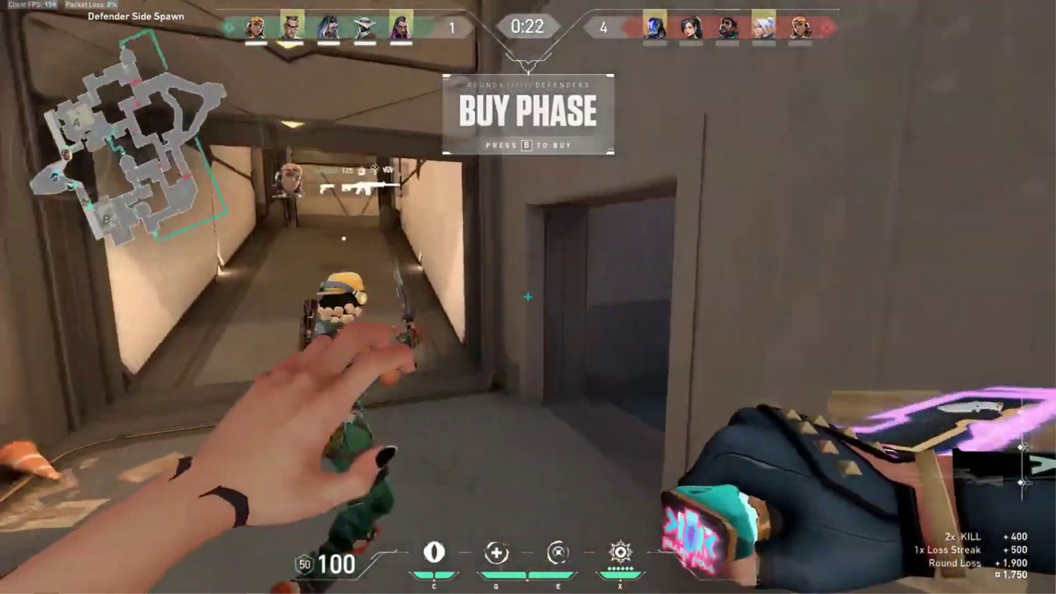
pyautogui.press('2')
pyautogui.press('q')
pyautogui.press('3')
pyautogui.press('Tab')
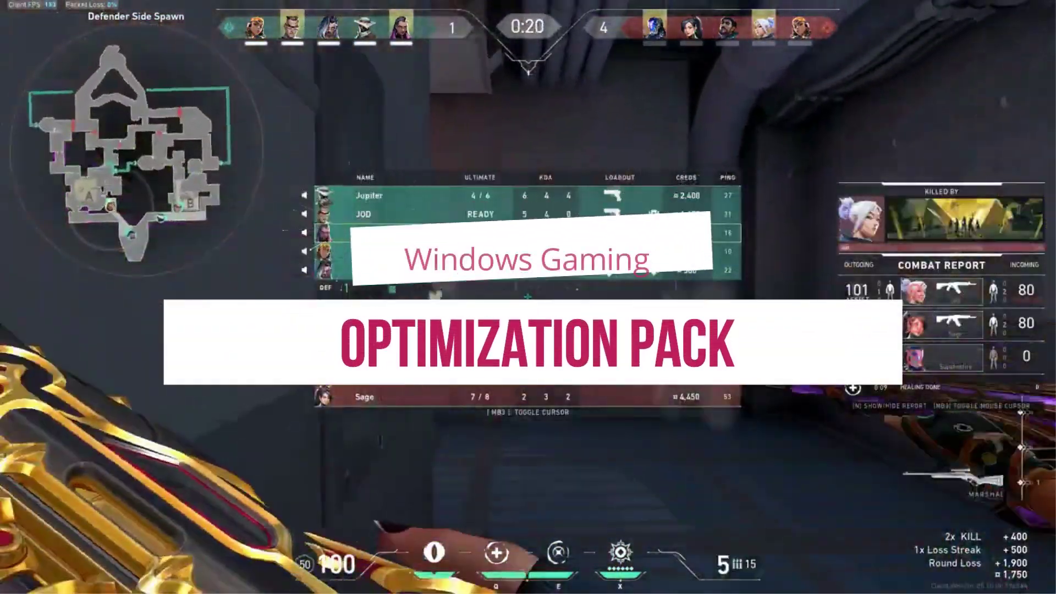
pyautogui.press('Tab')
pyautogui.press('y')
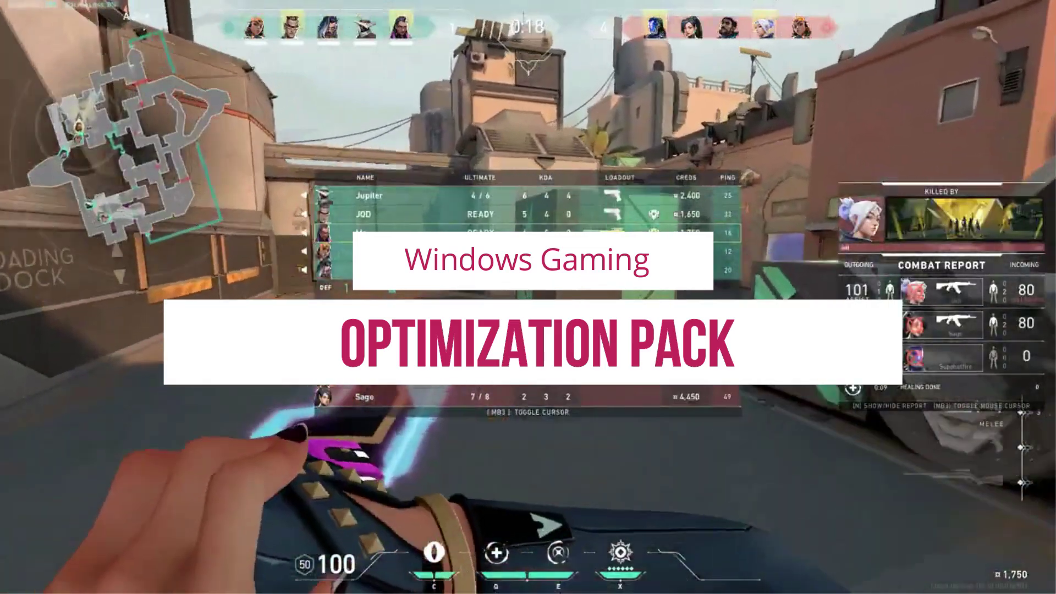
# Buy Heavy Shields again, then scope the Marshal and cycle knife, Classic, Marshal.
pyautogui.press('b')
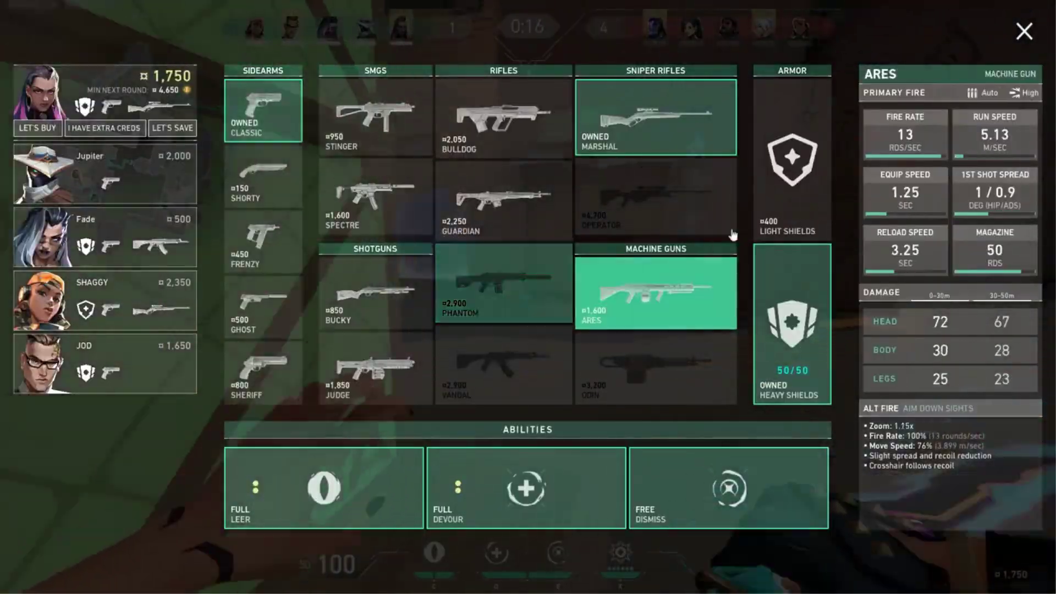
pyautogui.click(792, 299)
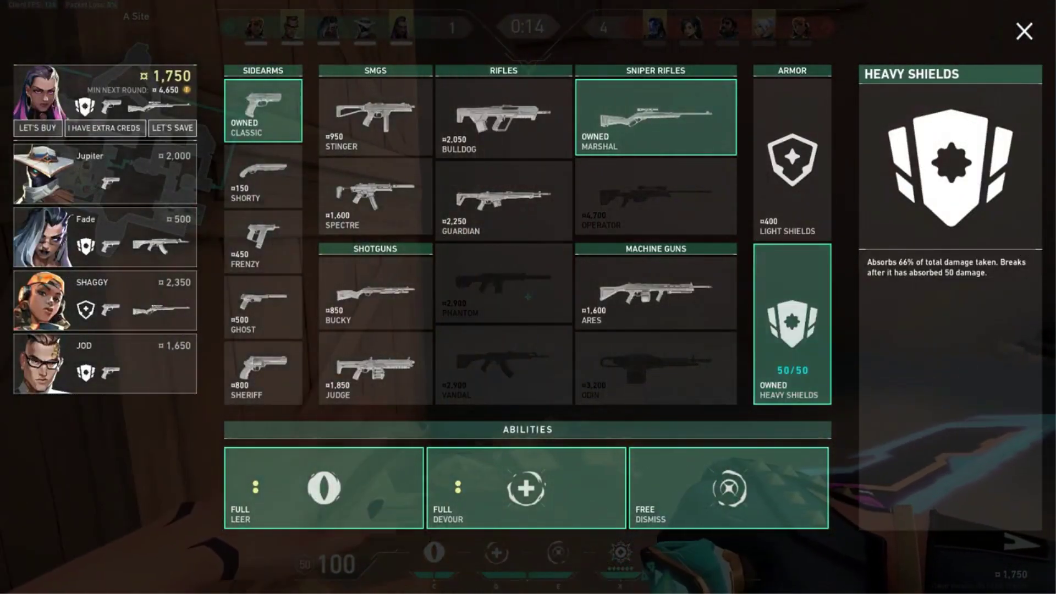
pyautogui.press('b')
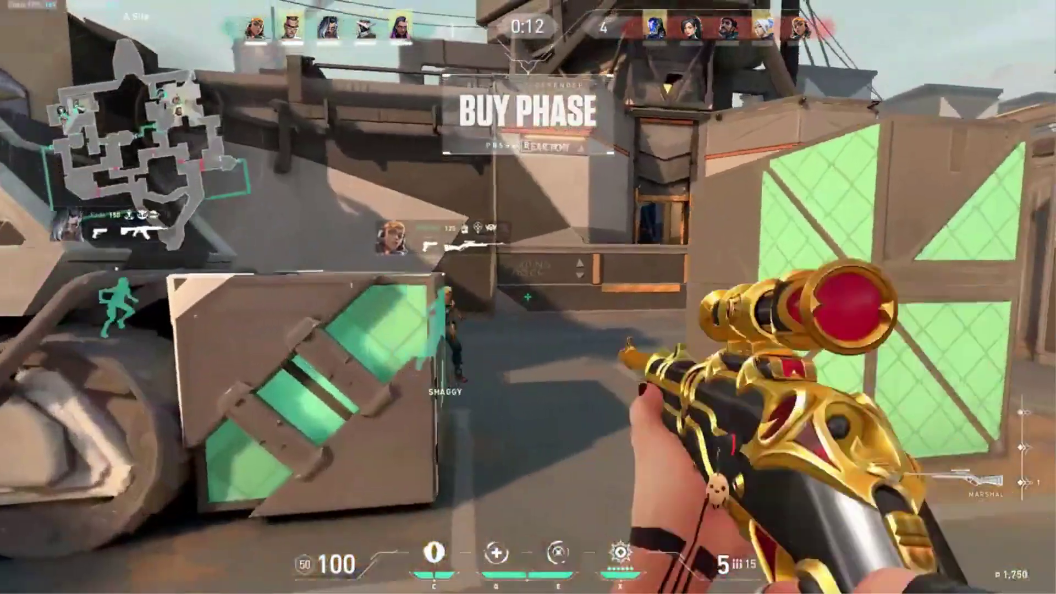
pyautogui.rightClick(528, 298)
pyautogui.rightClick(528, 297)
pyautogui.press('3')
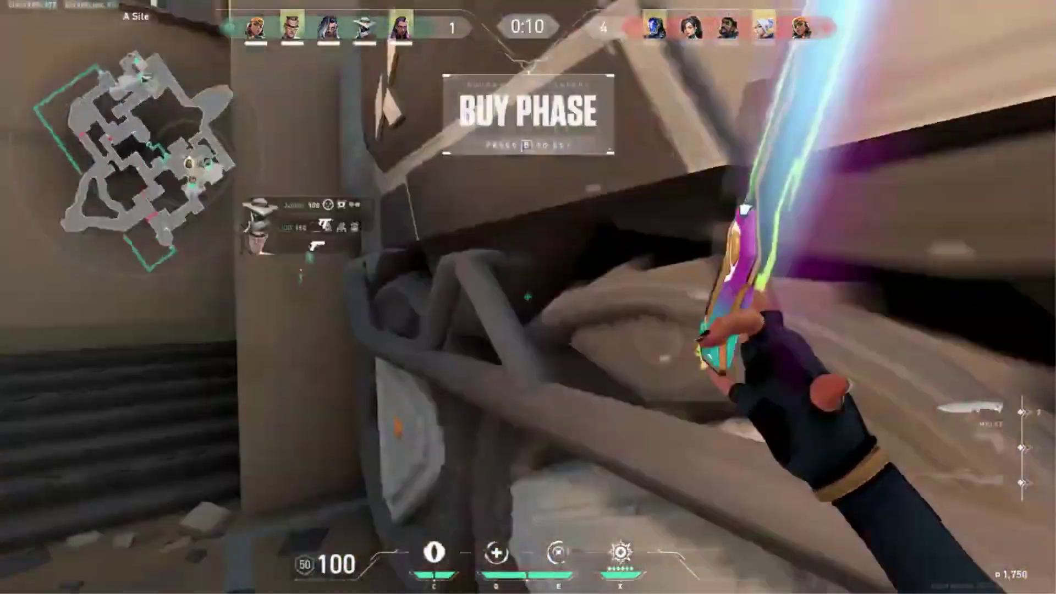
pyautogui.press('2')
pyautogui.press('1')
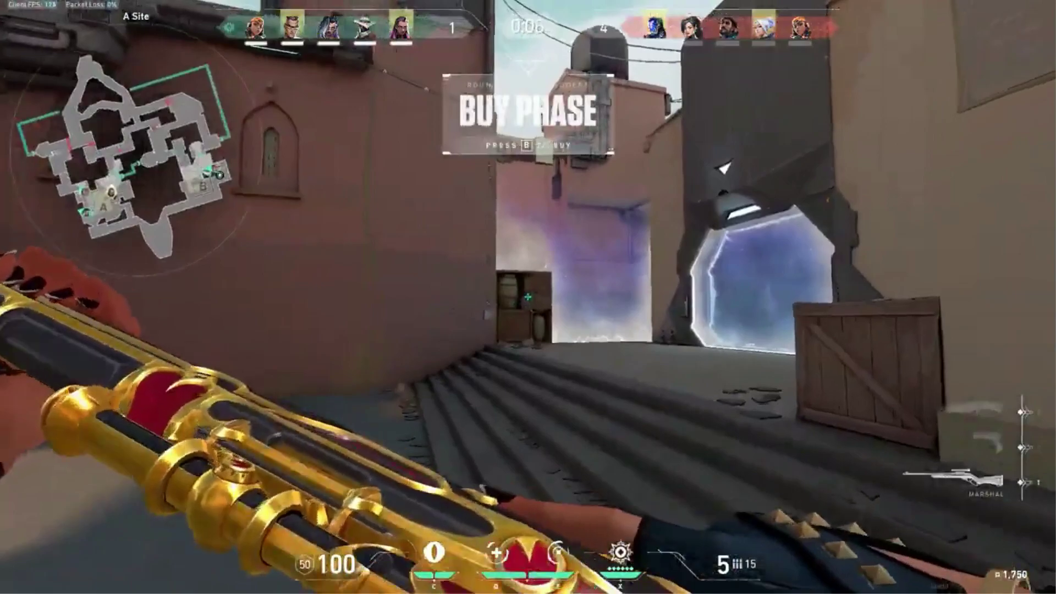
# Scope in and out with the Marshal several times.
pyautogui.rightClick(528, 297)
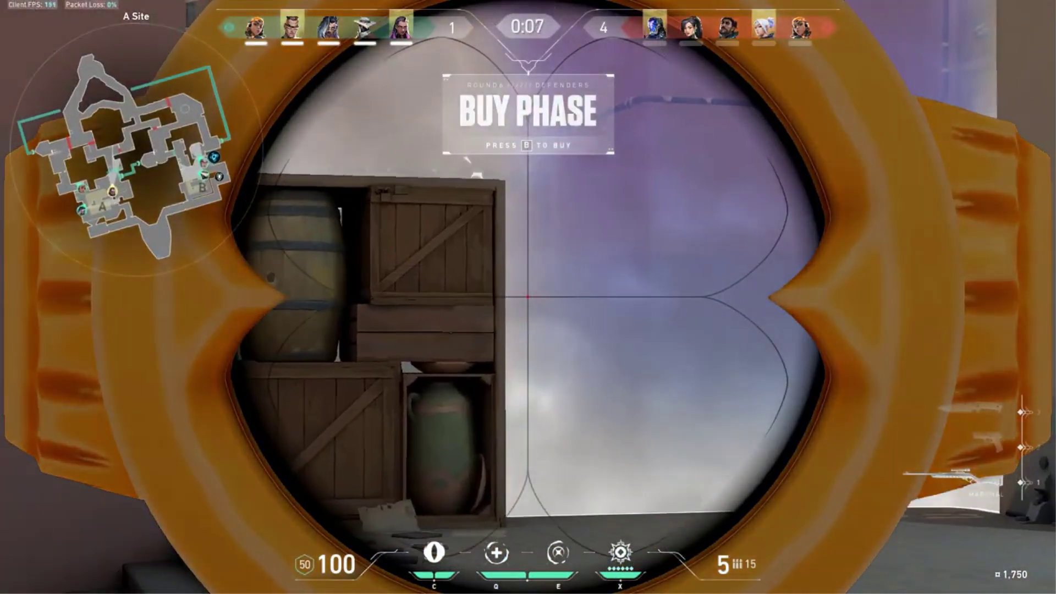
pyautogui.rightClick(528, 297)
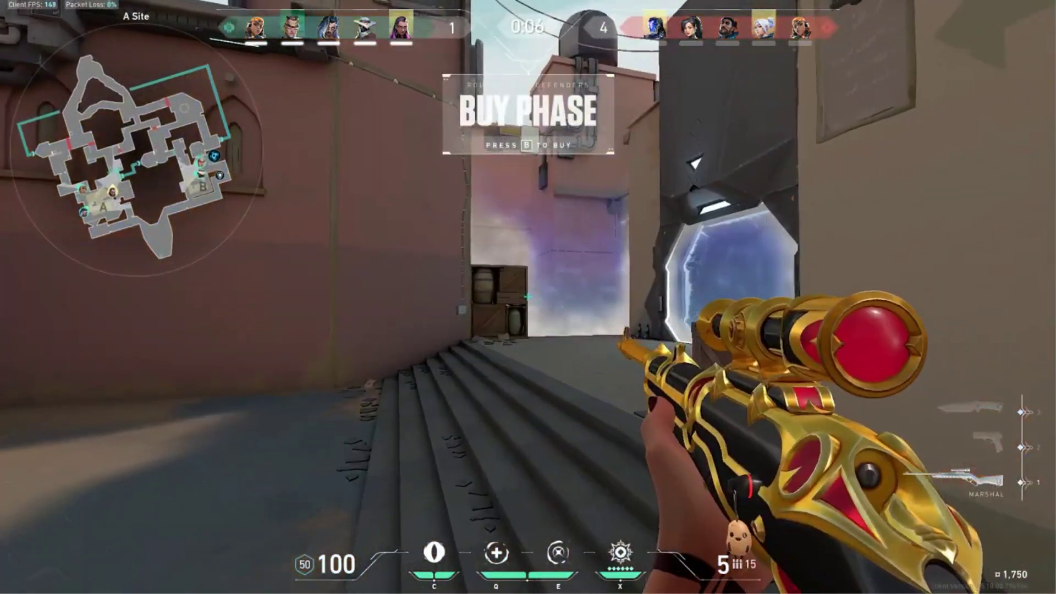
pyautogui.rightClick(528, 297)
pyautogui.rightClick(529, 297)
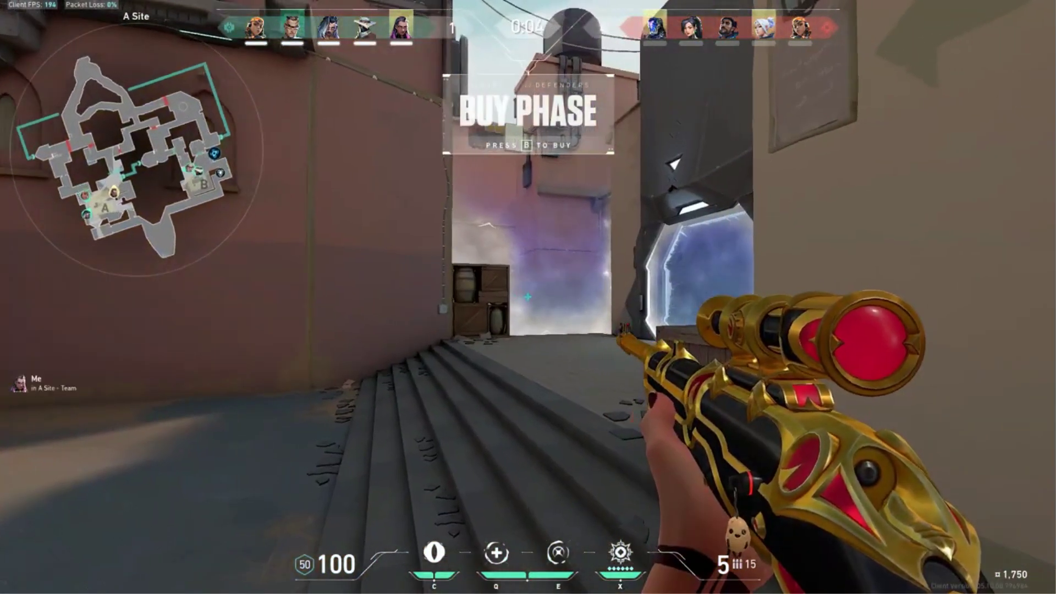
pyautogui.rightClick(528, 297)
pyautogui.rightClick(528, 297)
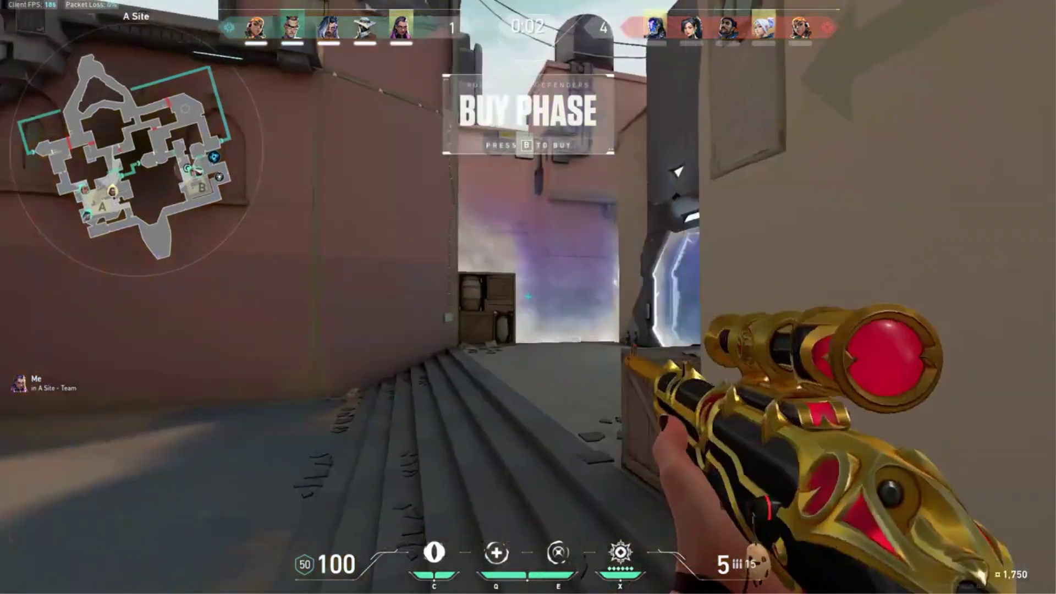
# Buy the Shorty from the buy menu and scope back in with the Marshal.
pyautogui.press('b')
pyautogui.click(262, 197)
pyautogui.press('b')
pyautogui.rightClick(528, 297)
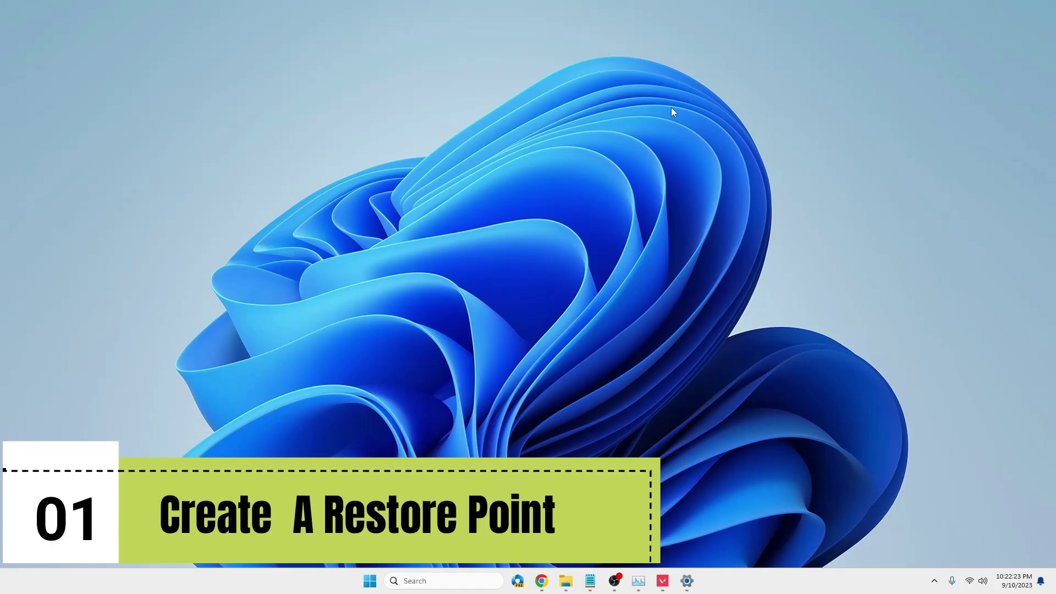
# Search 'create' and open the Create a restore point settings.
pyautogui.click(441, 582)
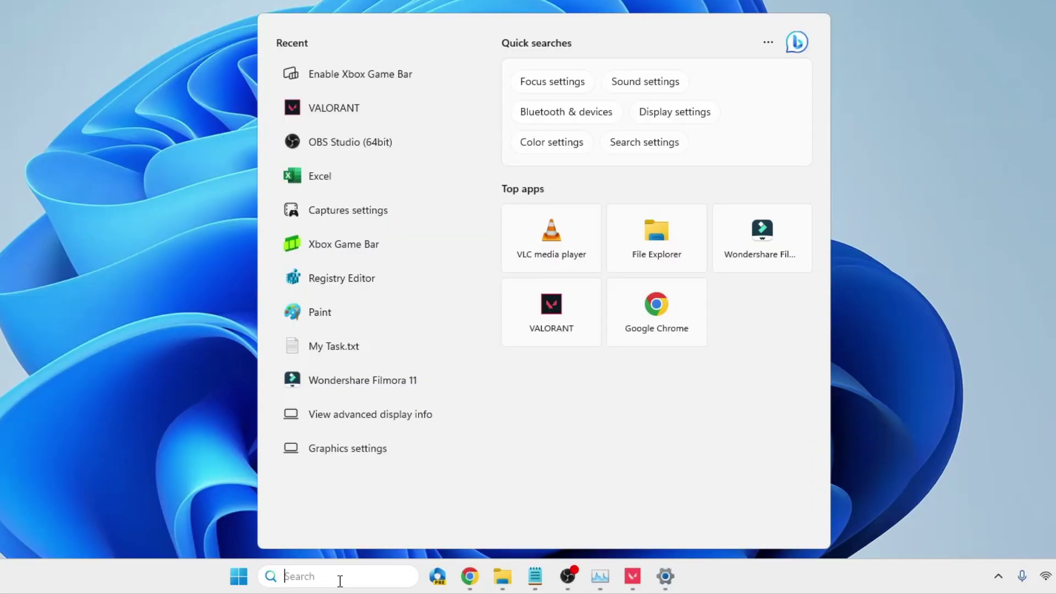
pyautogui.write('create')
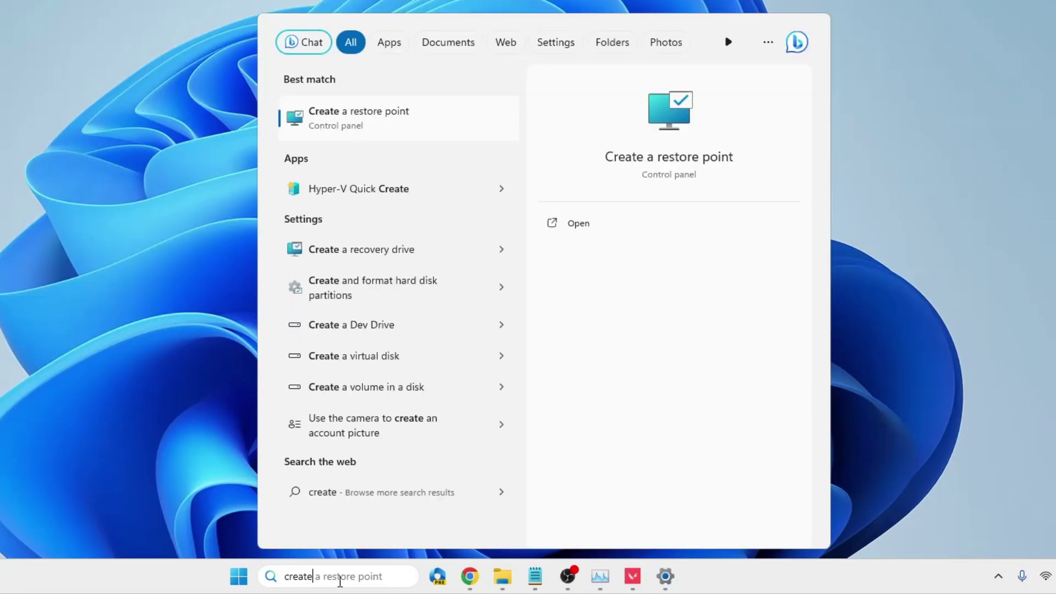
pyautogui.click(403, 127)
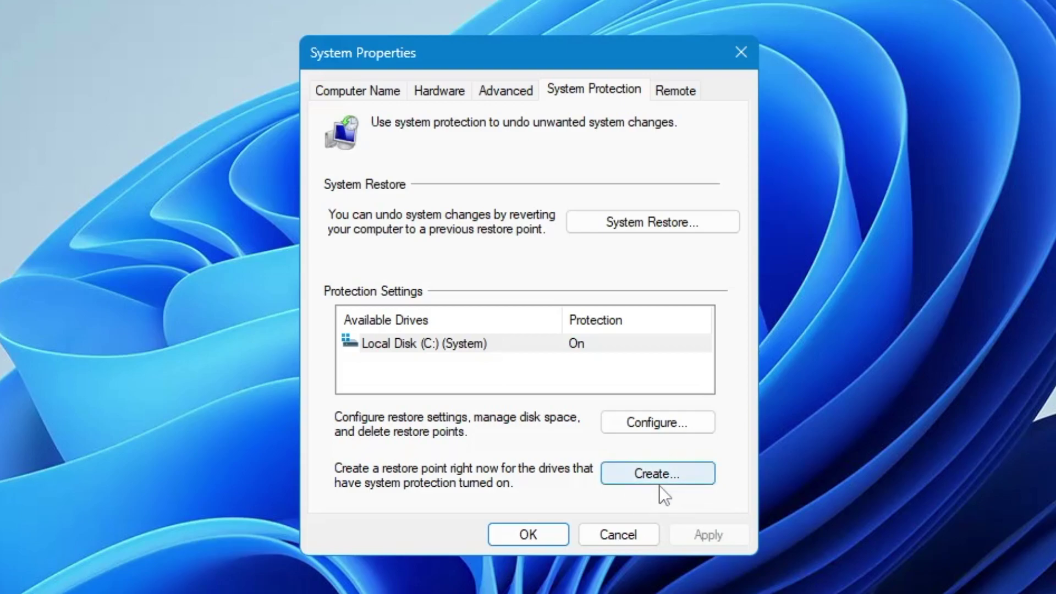
# Keep C: protection on and create a restore point named 'Valorant Optimization'.
pyautogui.click(665, 421)
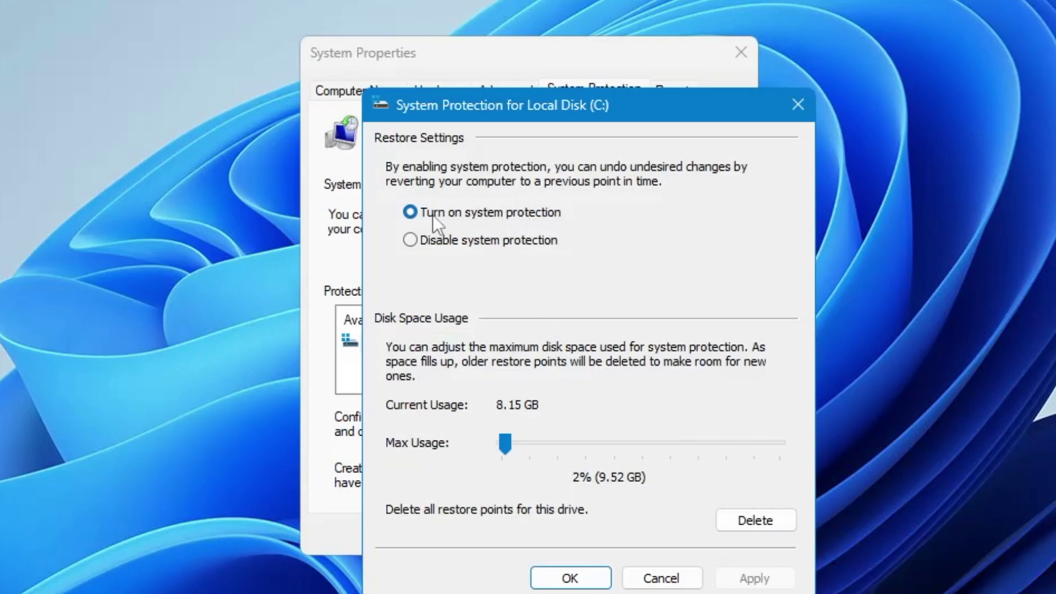
pyautogui.click(564, 577)
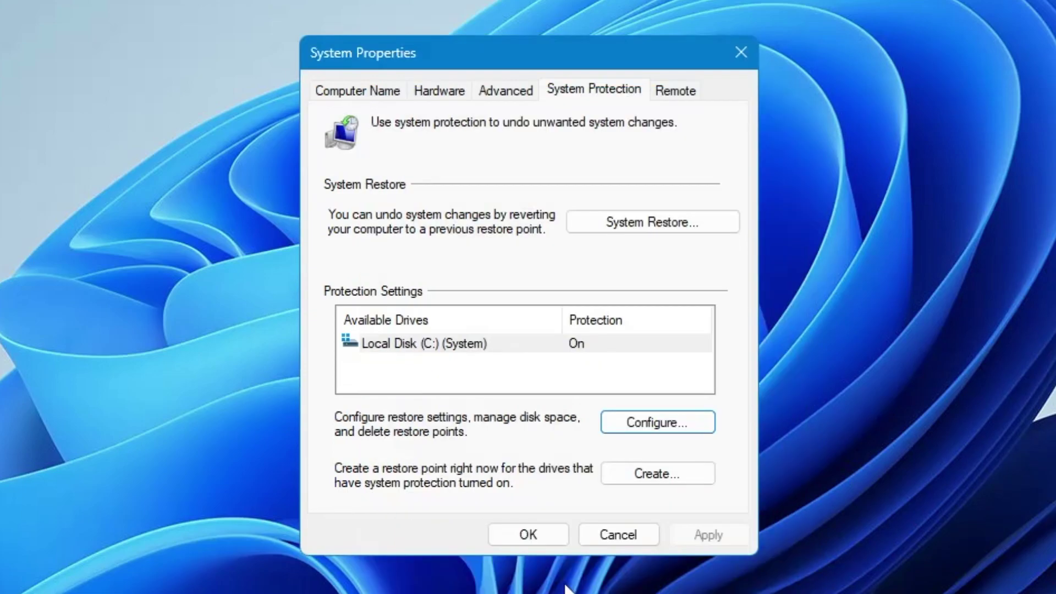
pyautogui.click(663, 477)
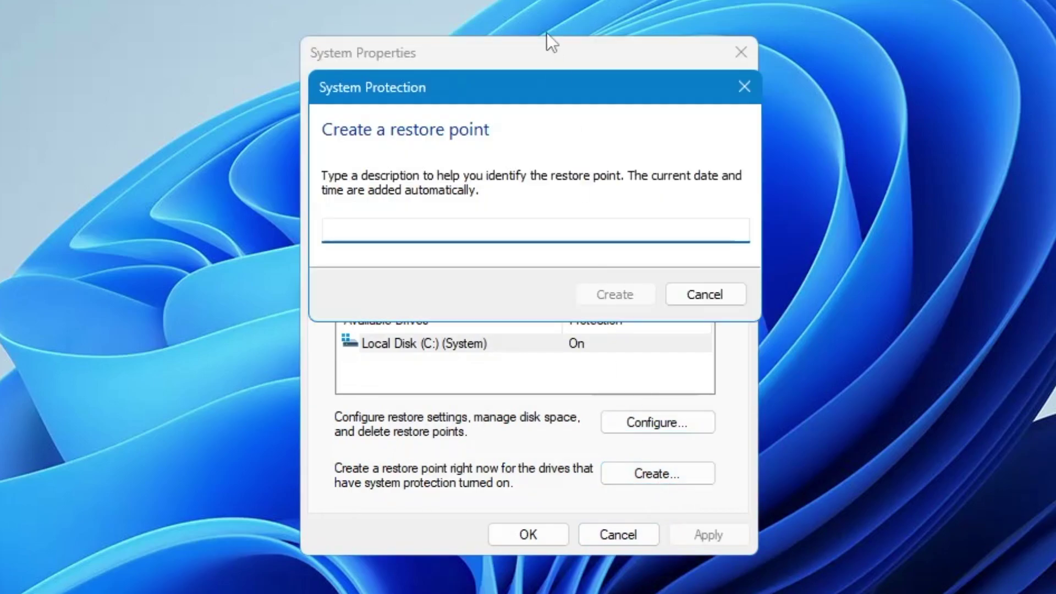
pyautogui.moveTo(542, 88); pyautogui.dragTo(680, 132)
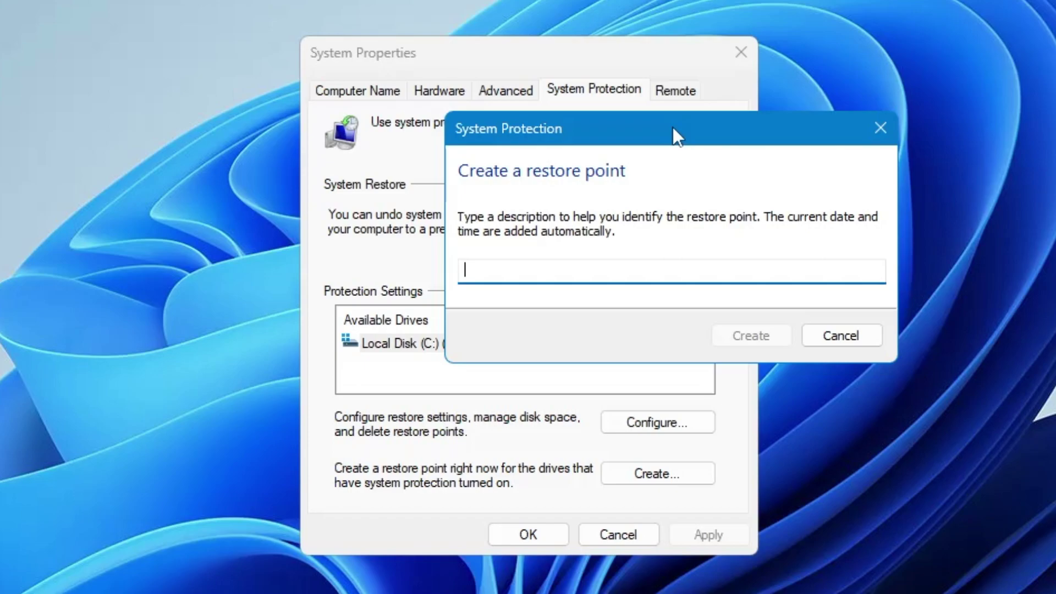
pyautogui.write('Valorant Optimization')
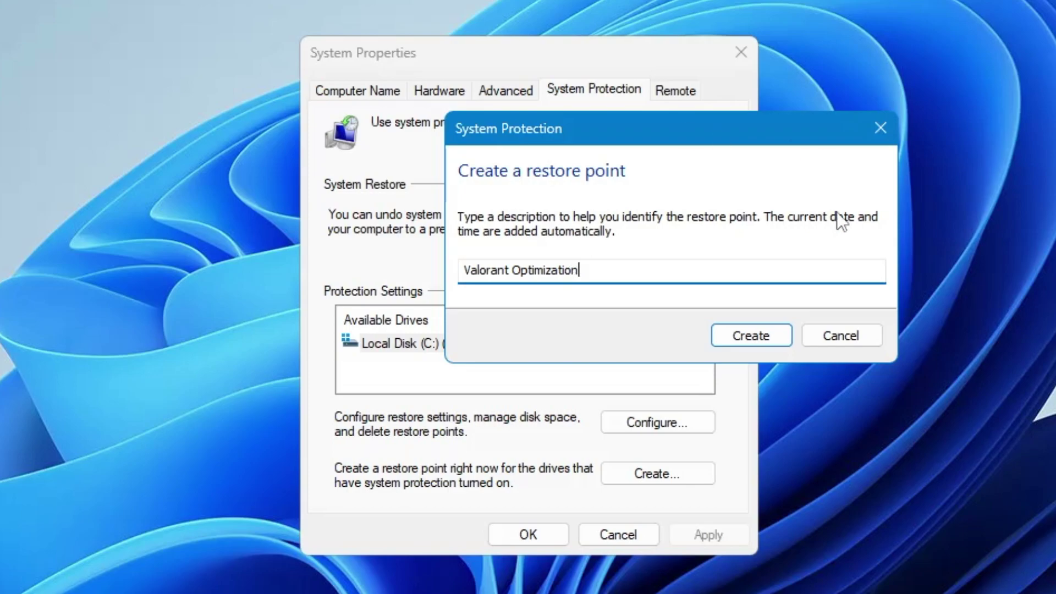
pyautogui.click(748, 341)
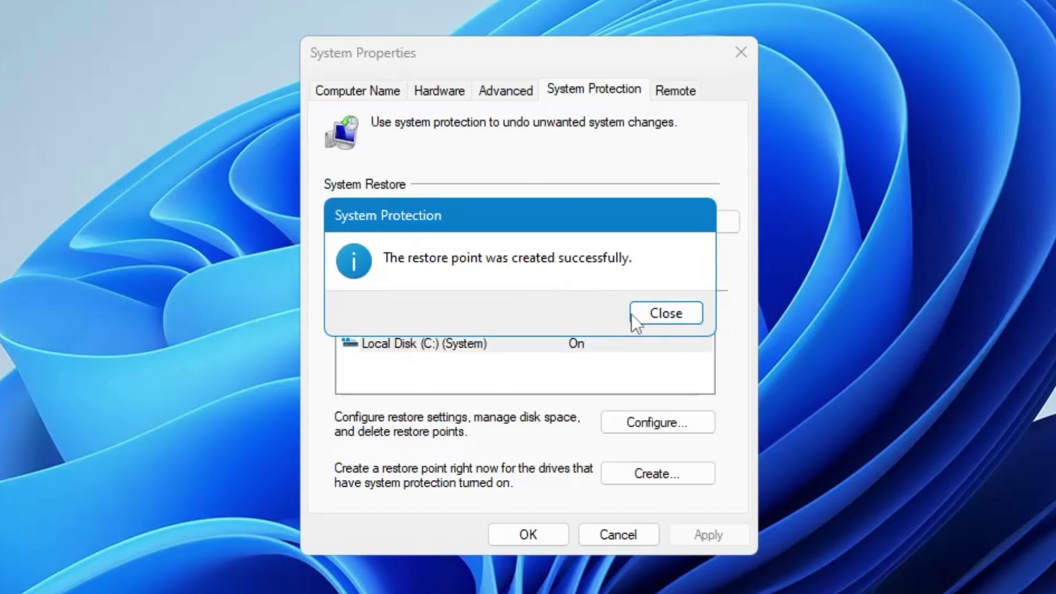
pyautogui.click(656, 316)
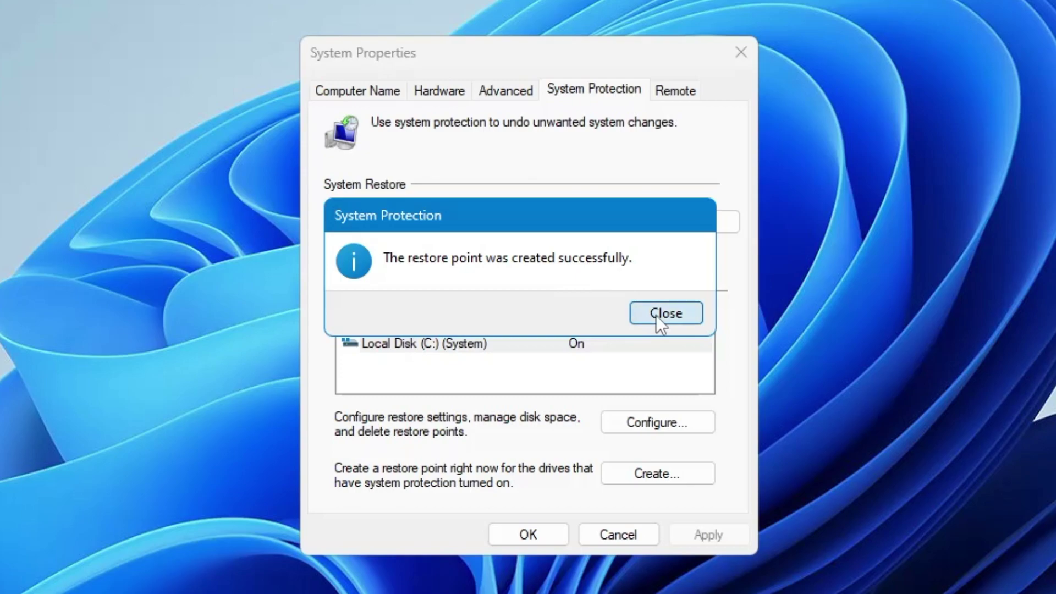
pyautogui.click(529, 535)
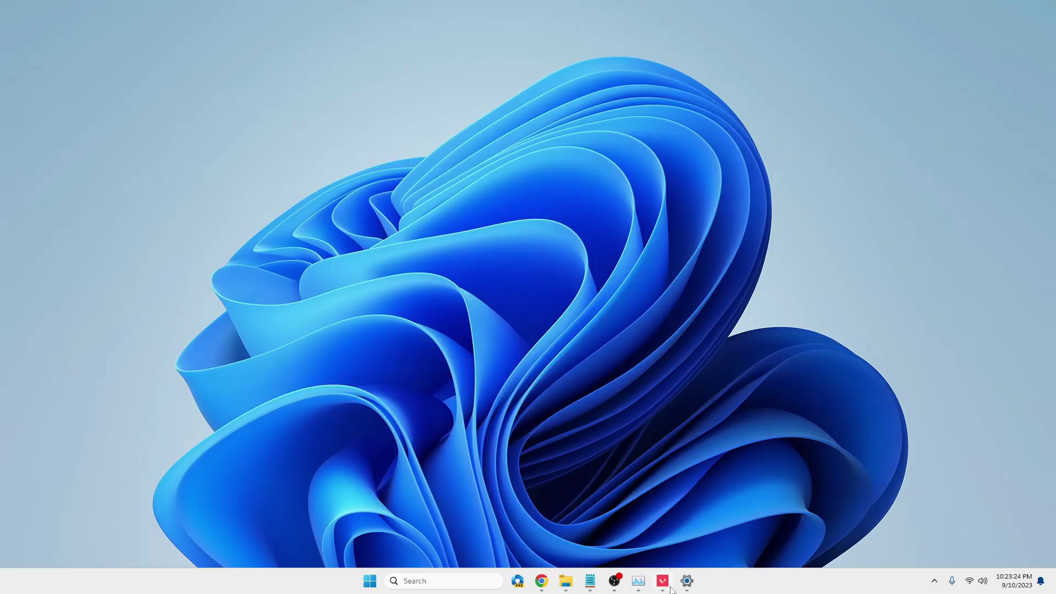
# Return to VALORANT, review Video > Graphics Quality settings, then exit to desktop.
pyautogui.click(664, 582)
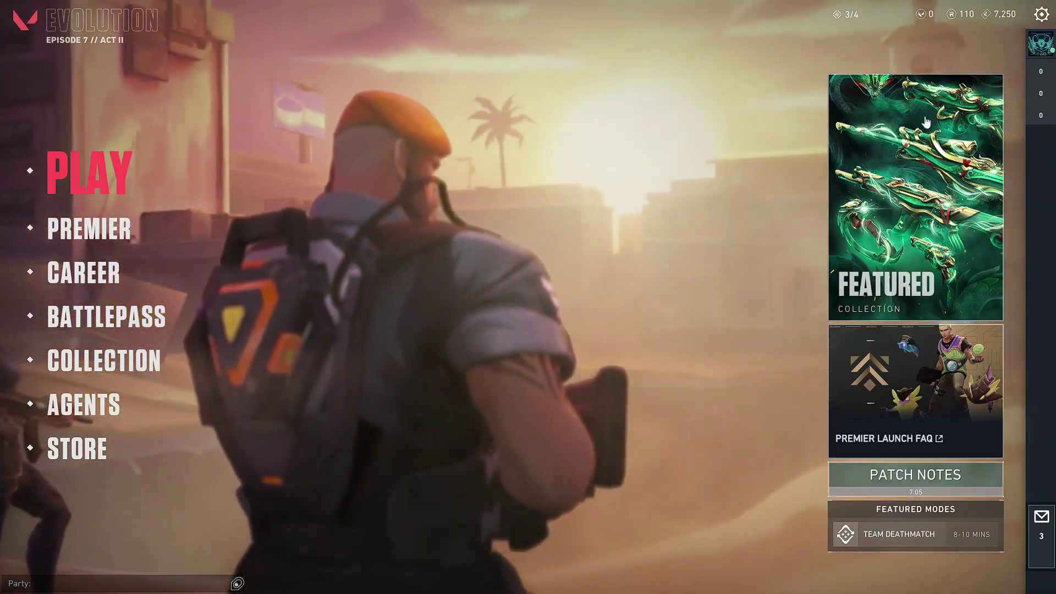
pyautogui.press('Escape')
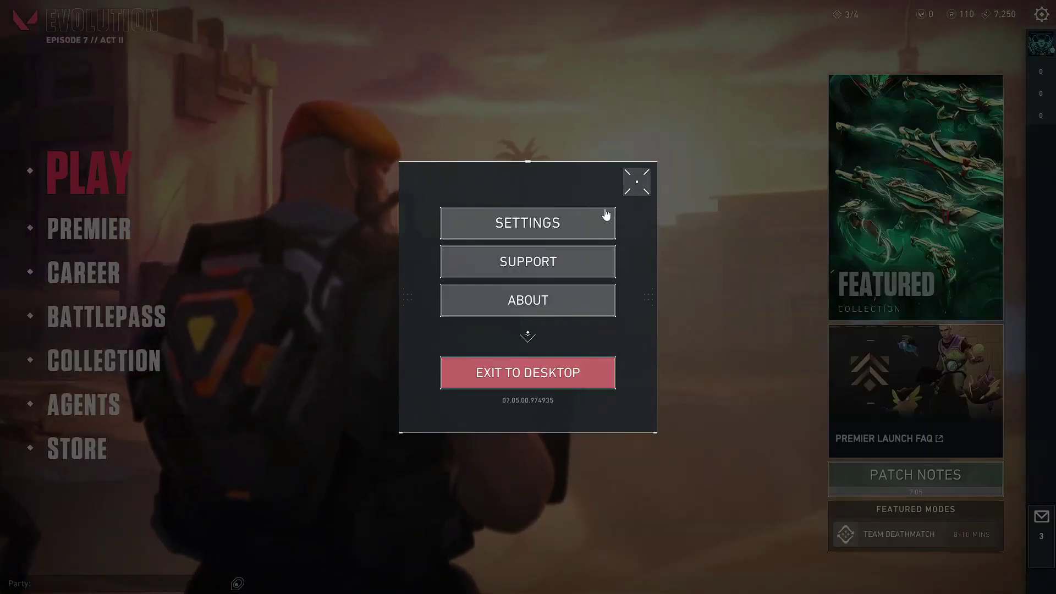
pyautogui.click(568, 225)
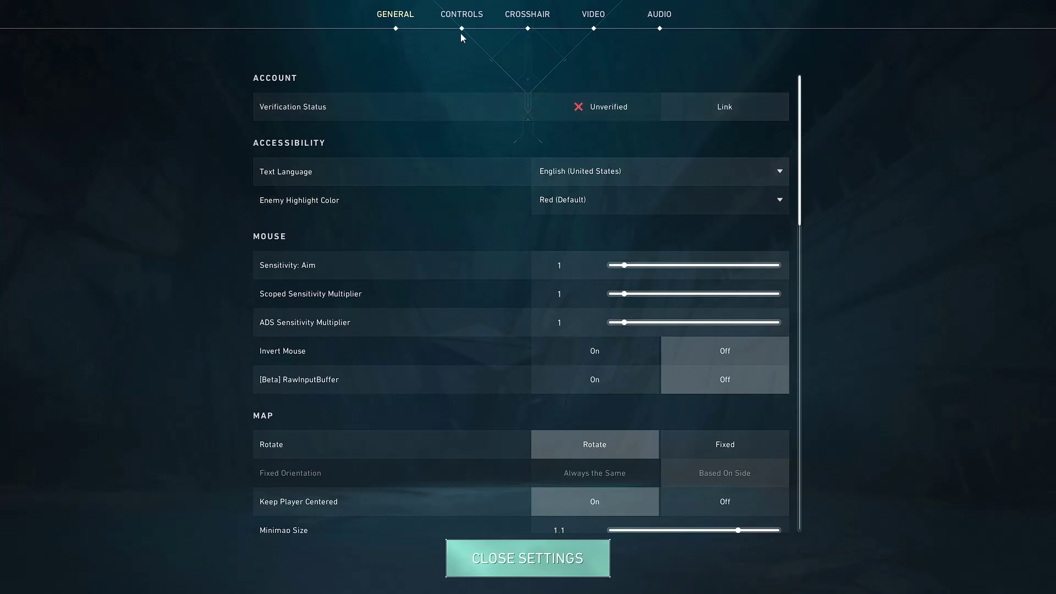
pyautogui.click(594, 14)
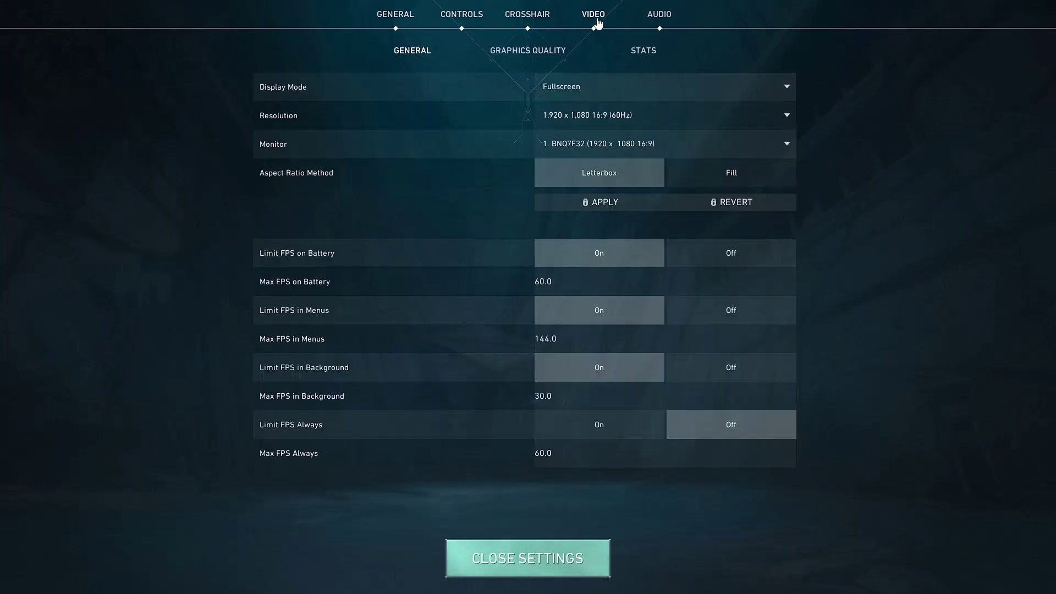
pyautogui.click(533, 60)
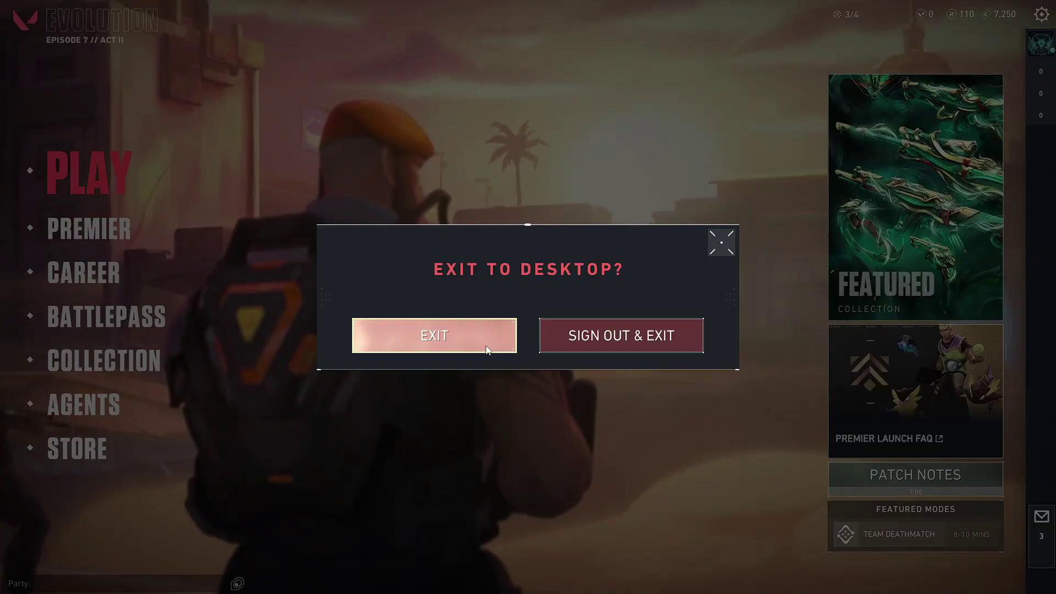
pyautogui.click(487, 349)
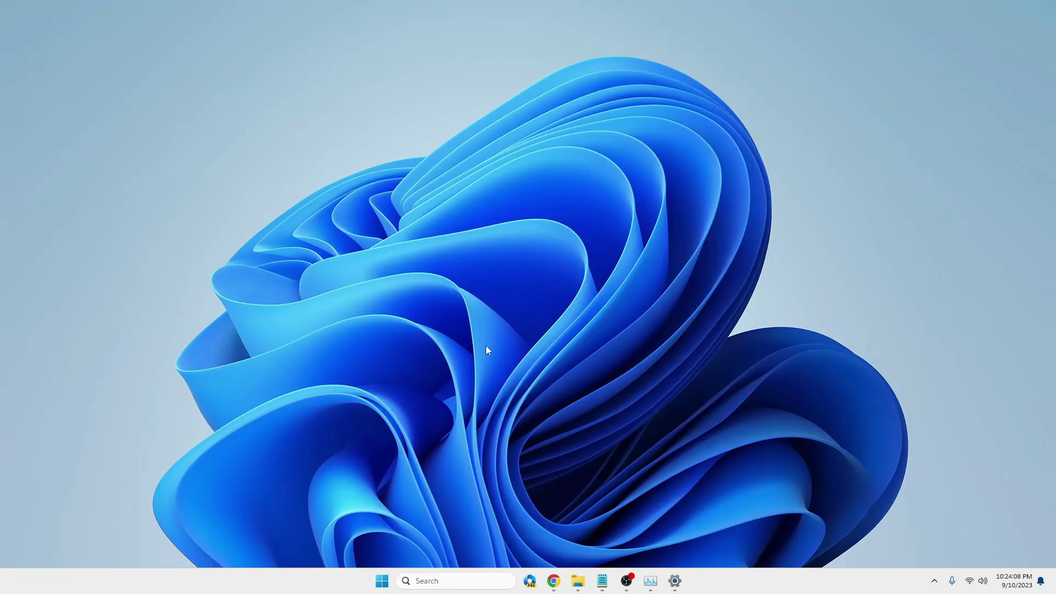
# Go through System > Display > Advanced display to the display adapter properties.
pyautogui.rightClick(384, 582)
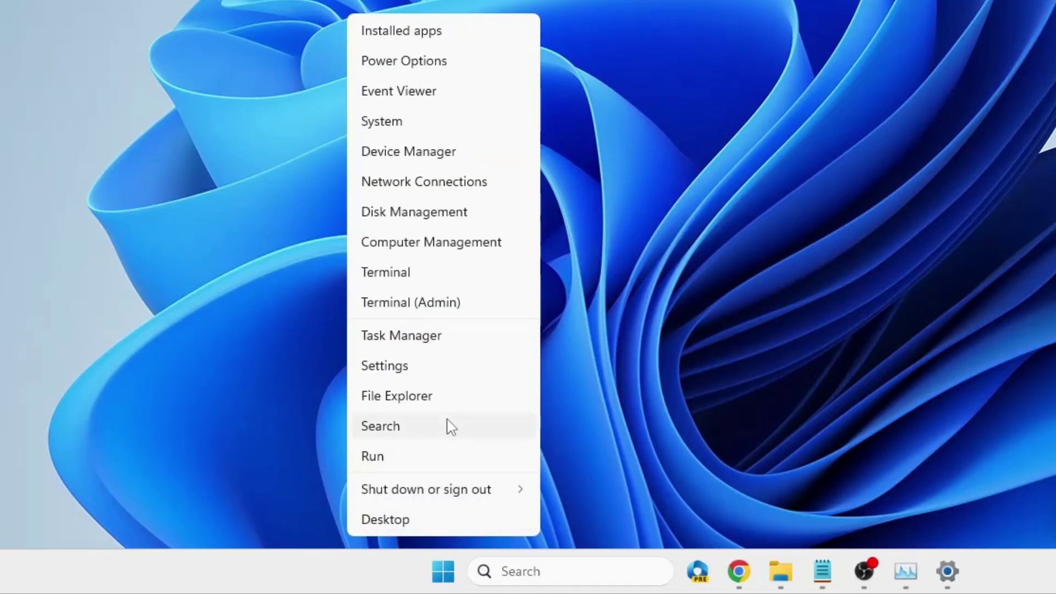
pyautogui.click(416, 363)
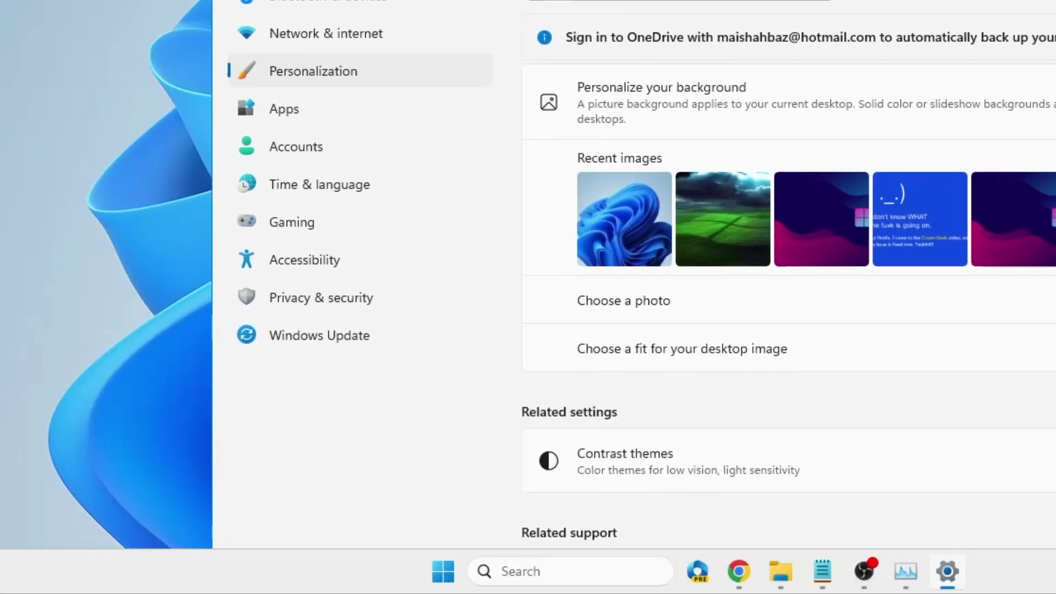
pyautogui.click(97, 28)
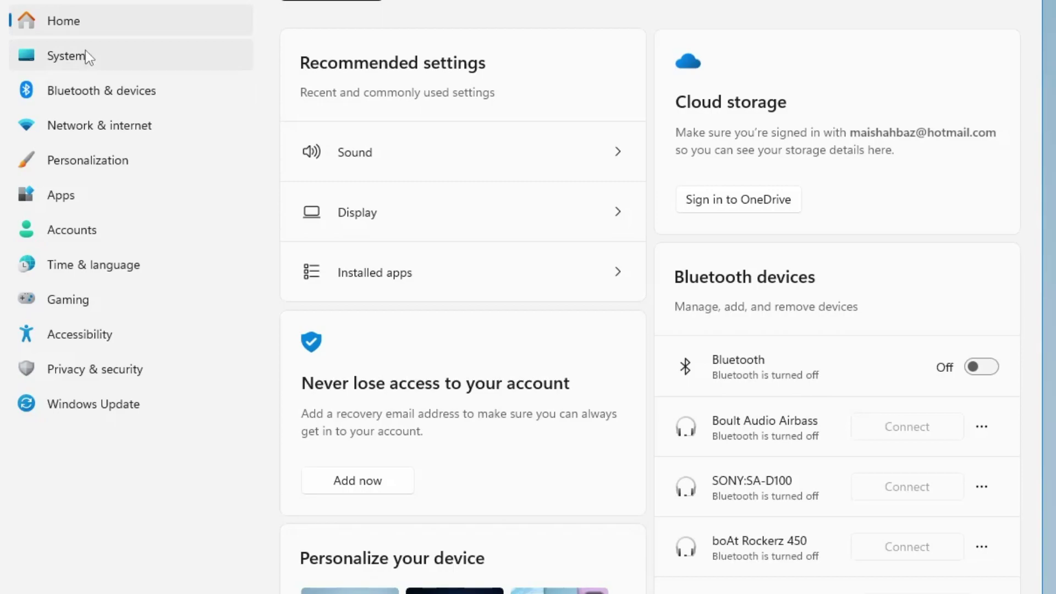
pyautogui.click(86, 51)
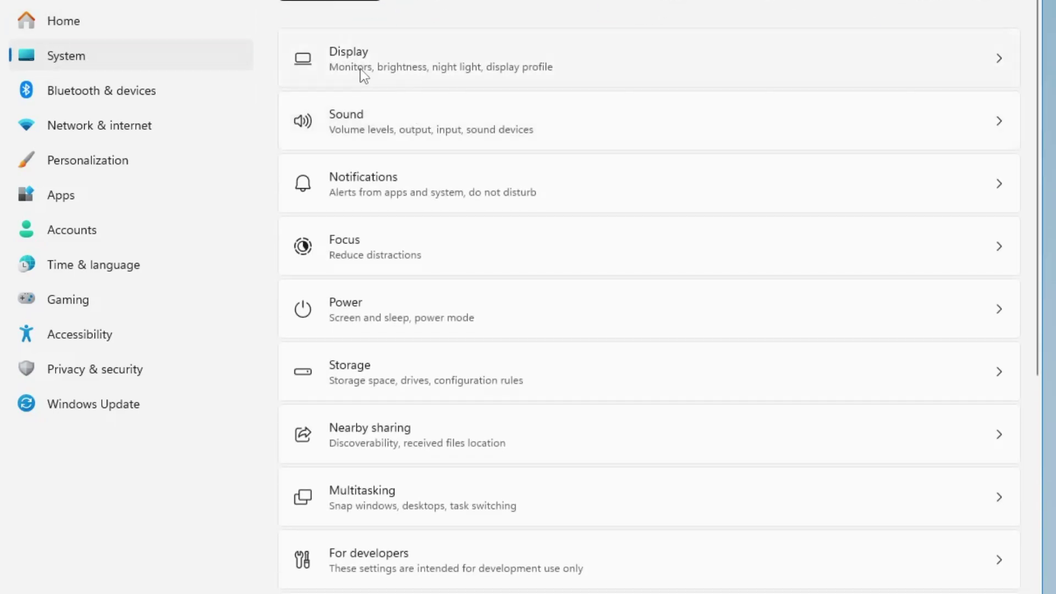
pyautogui.click(387, 58)
pyautogui.scroll(-5, 428, 455)
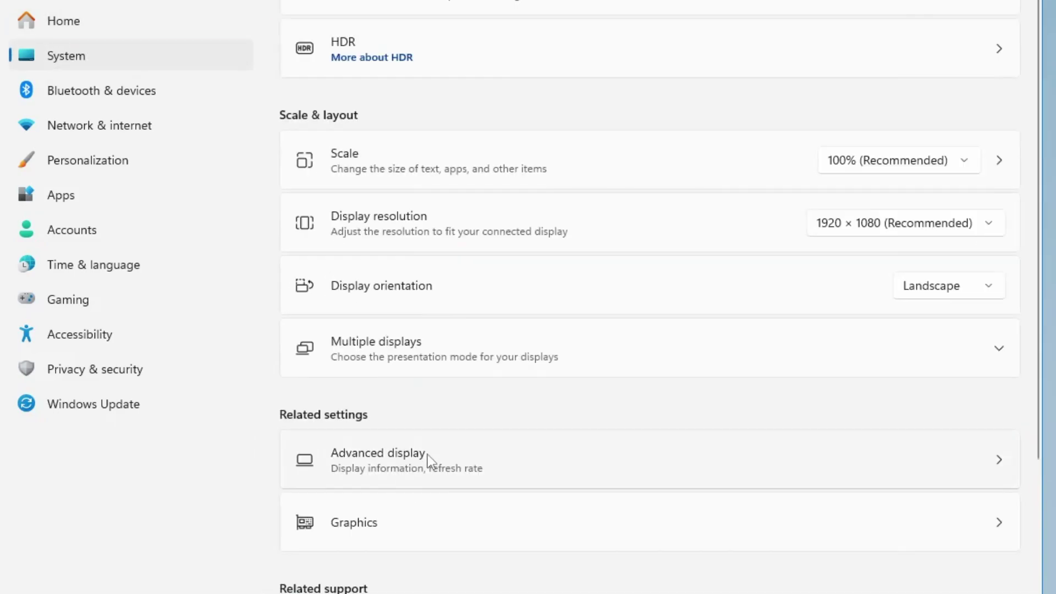
pyautogui.click(387, 460)
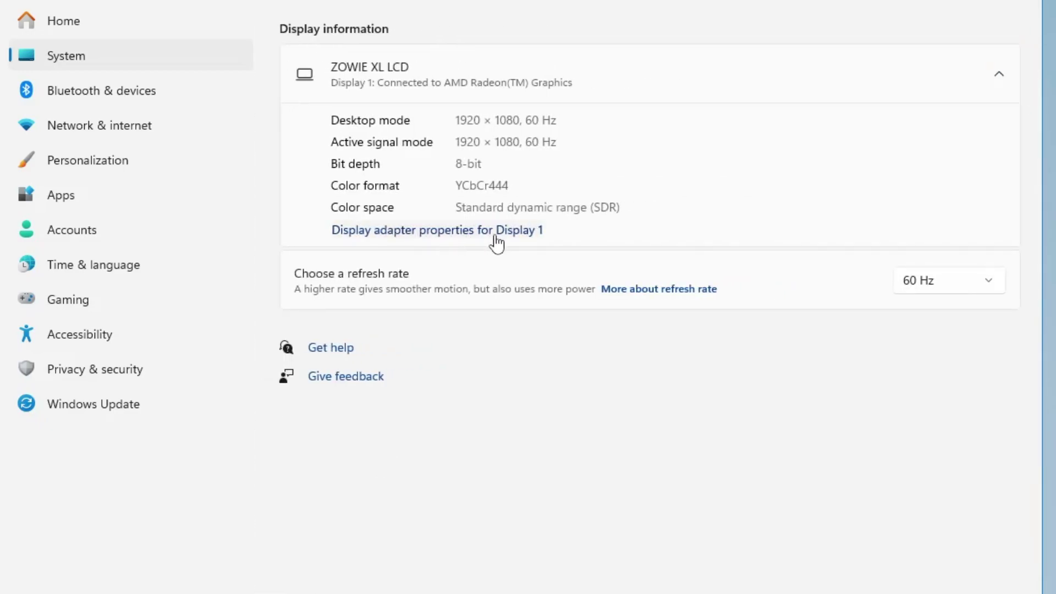
pyautogui.click(513, 231)
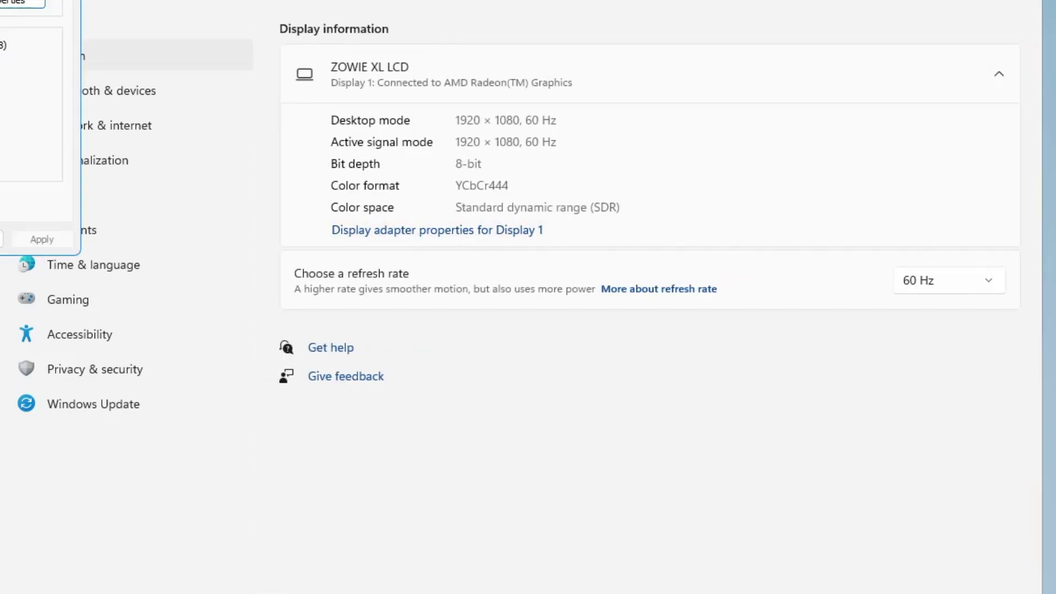
# Set the monitor's refresh rate to 60 Hertz on the Monitor tab and confirm.
pyautogui.moveTo(1, 0); pyautogui.dragTo(451, 27)
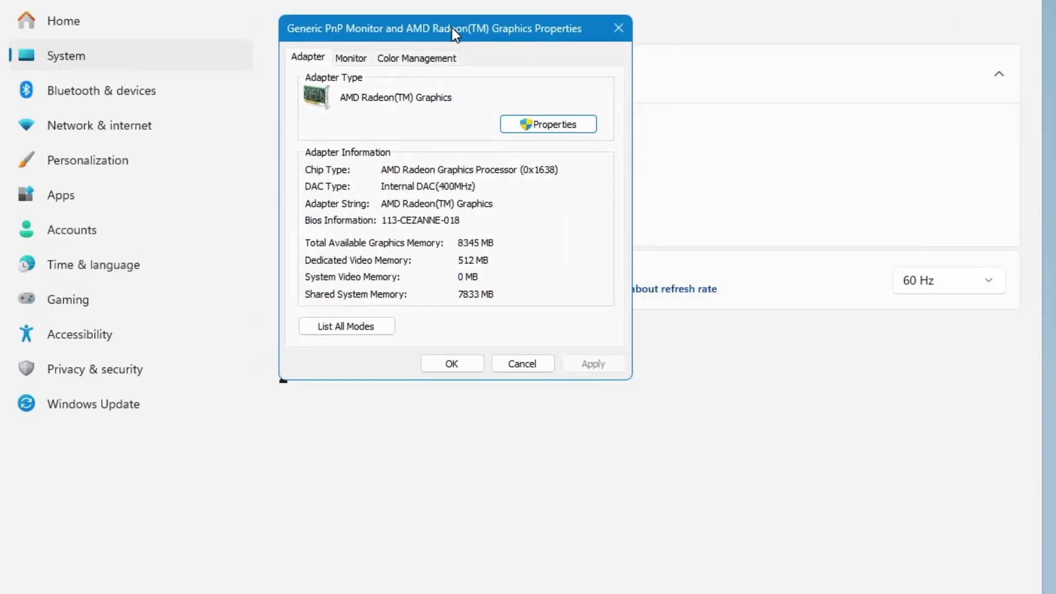
pyautogui.click(351, 58)
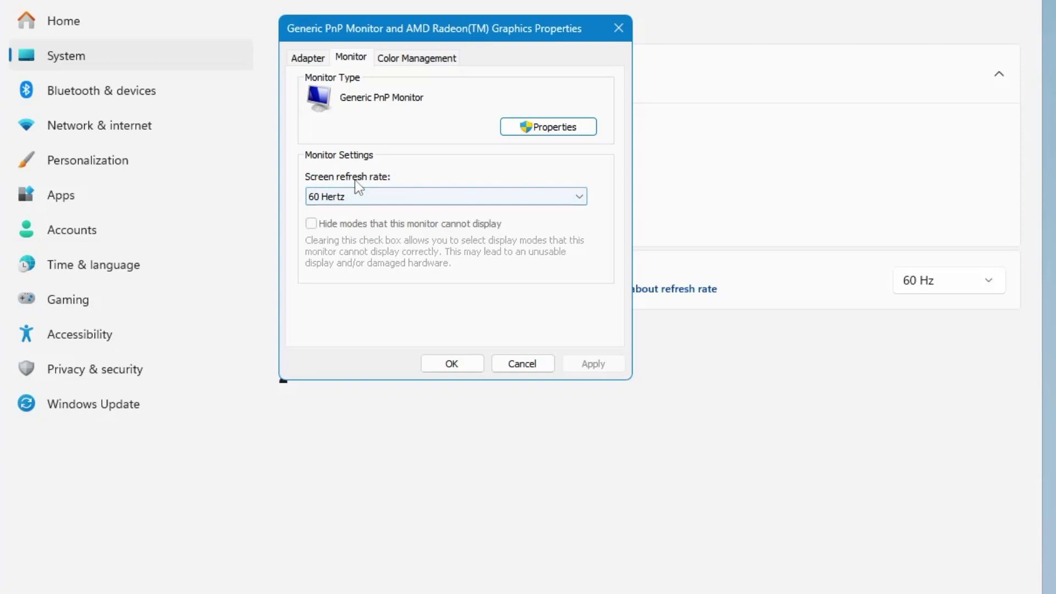
pyautogui.click(368, 197)
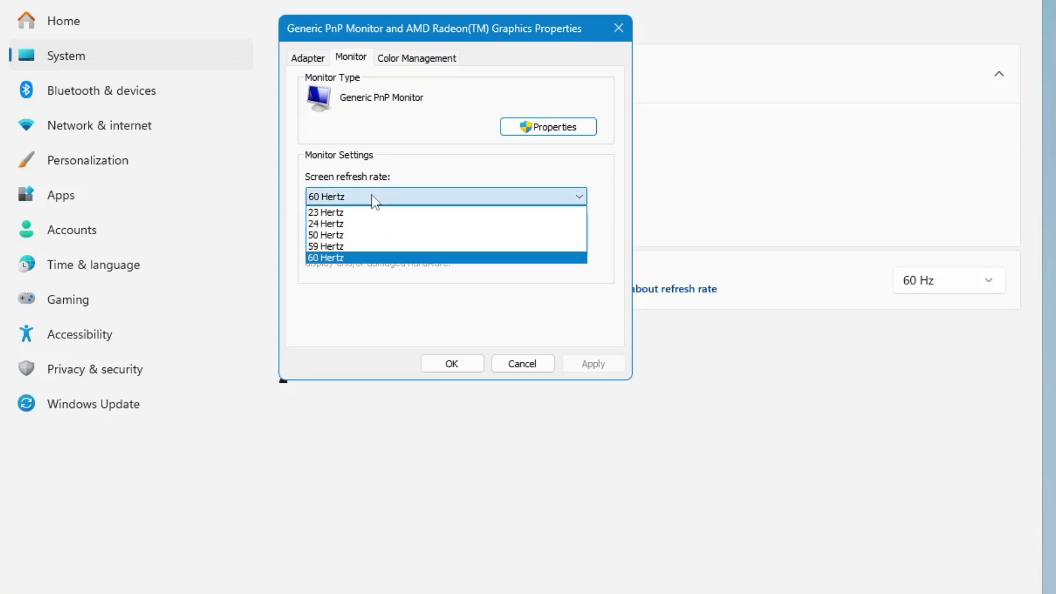
pyautogui.click(351, 258)
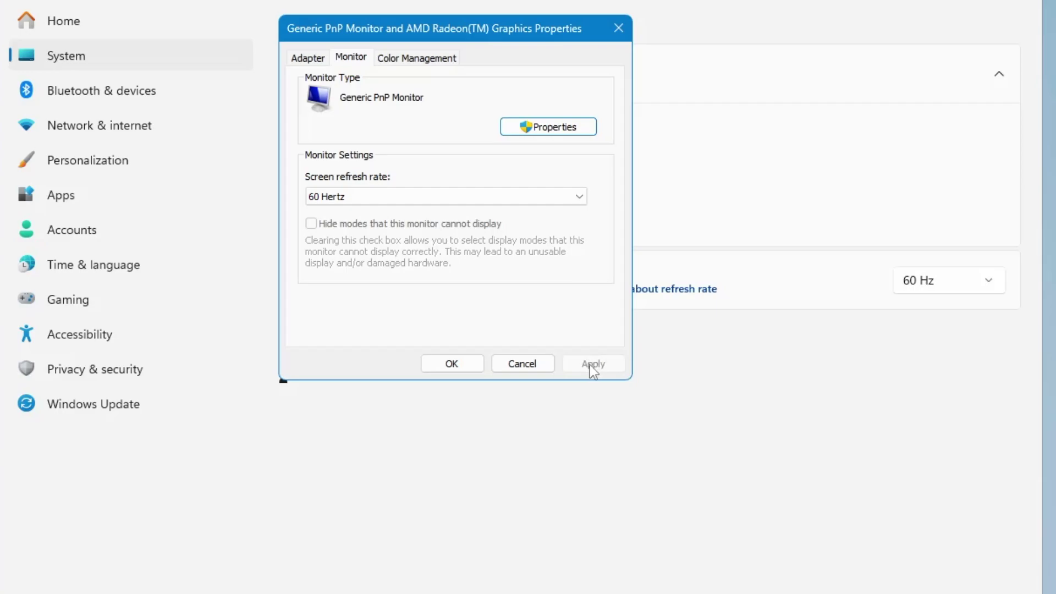
pyautogui.click(443, 359)
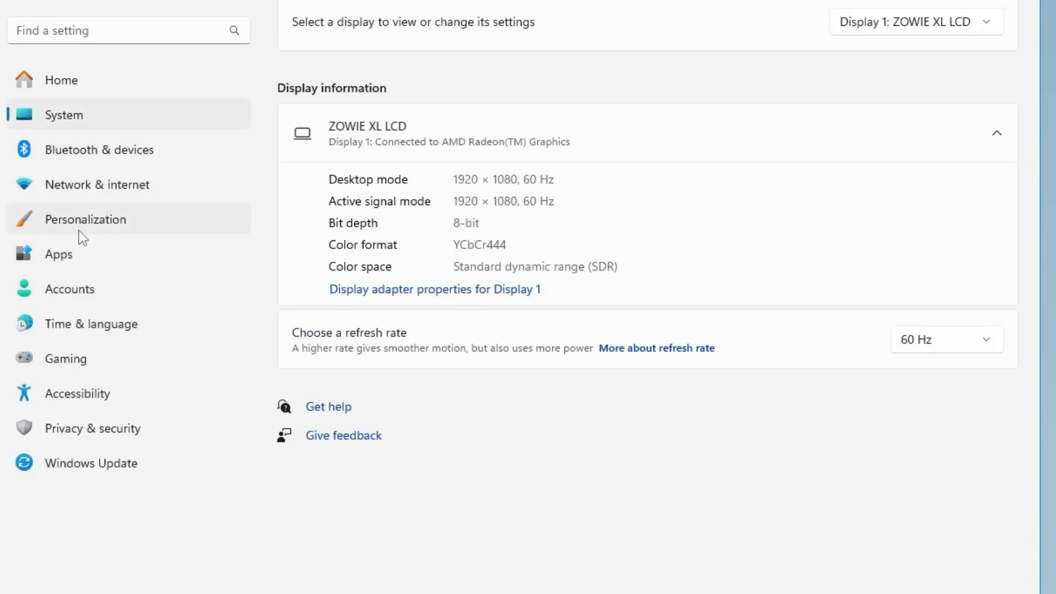
# Open Personalization > Colors to check transparency effects are off.
pyautogui.click(106, 224)
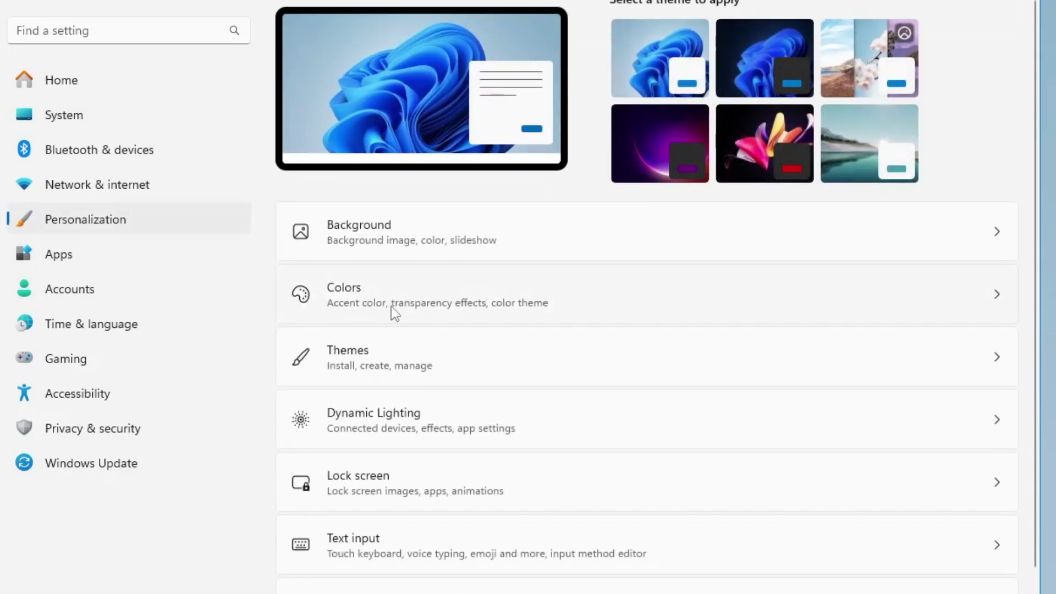
pyautogui.click(404, 307)
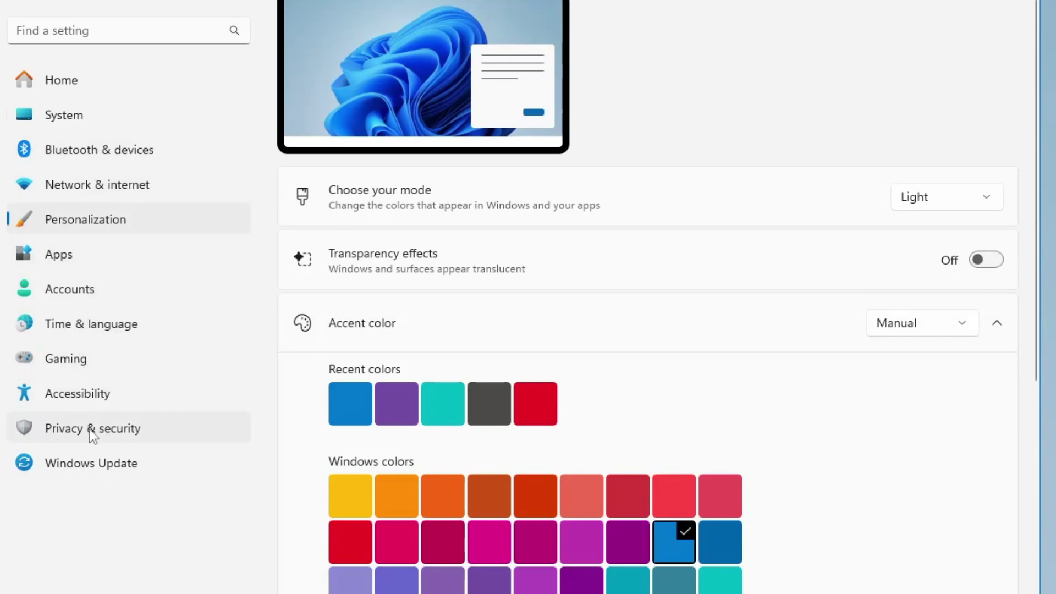
# Turn off app-launch tracking in Privacy & security > General.
pyautogui.click(107, 432)
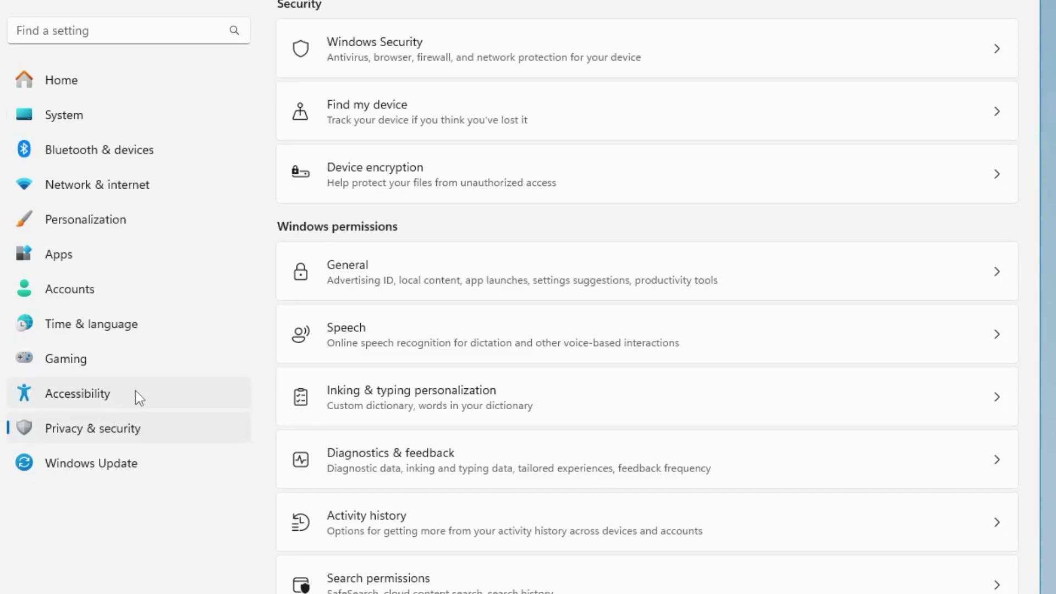
pyautogui.scroll(-2, 336, 302)
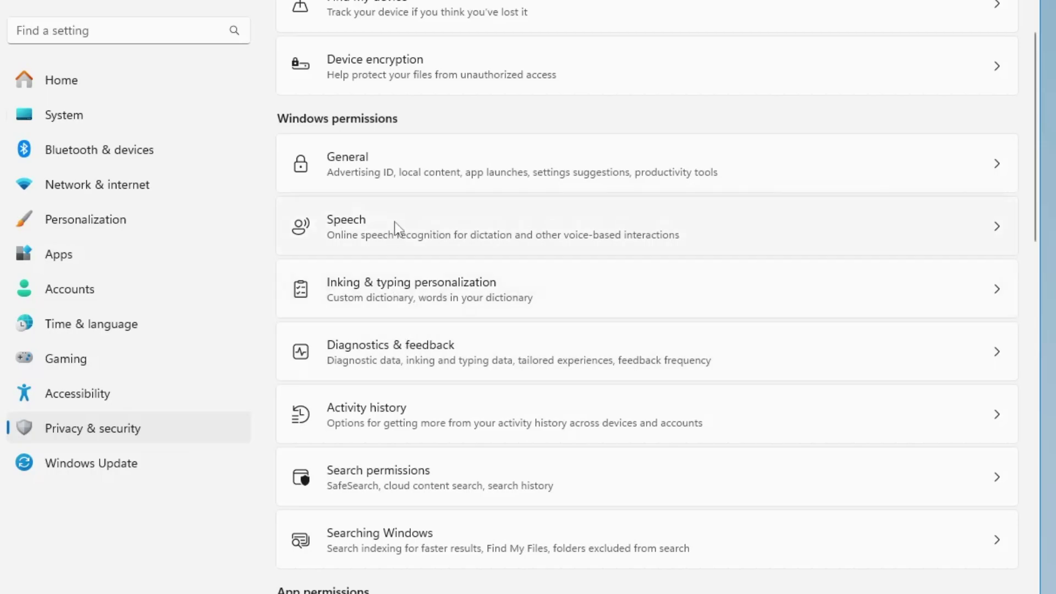
pyautogui.click(397, 164)
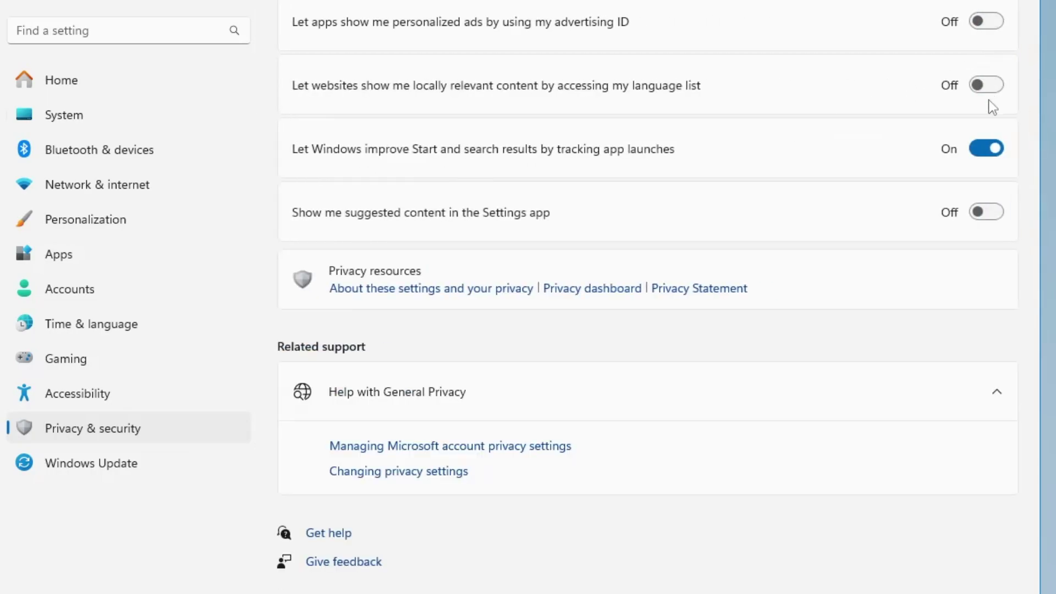
pyautogui.click(986, 148)
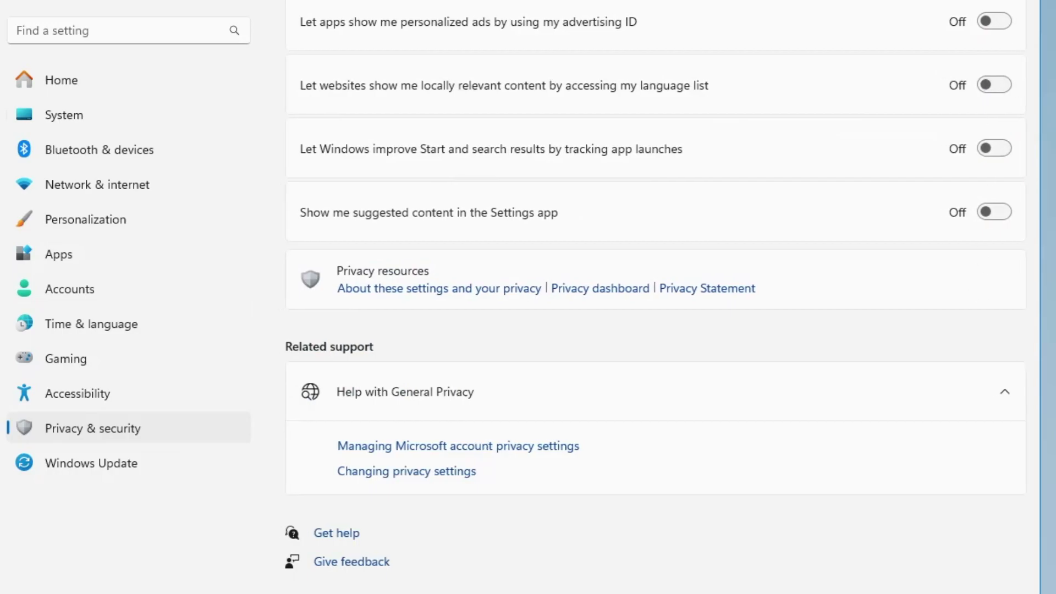
pyautogui.hotkey('alt', 'Left')
# Review Speech settings, then turn off radio control access under Radios.
pyautogui.click(380, 331)
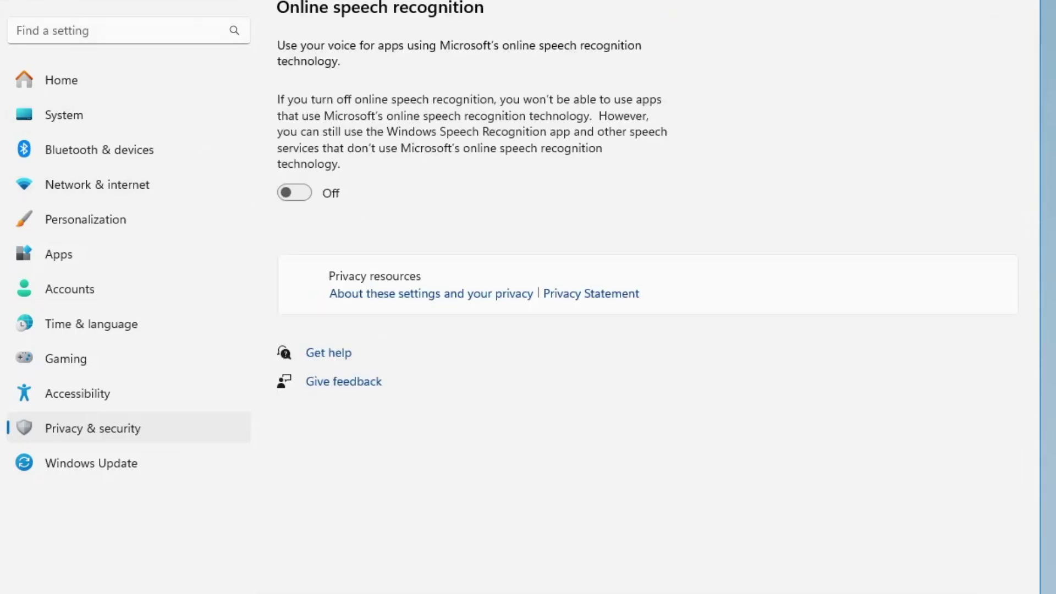
pyautogui.hotkey('alt', 'Left')
pyautogui.scroll(-2, 388, 397)
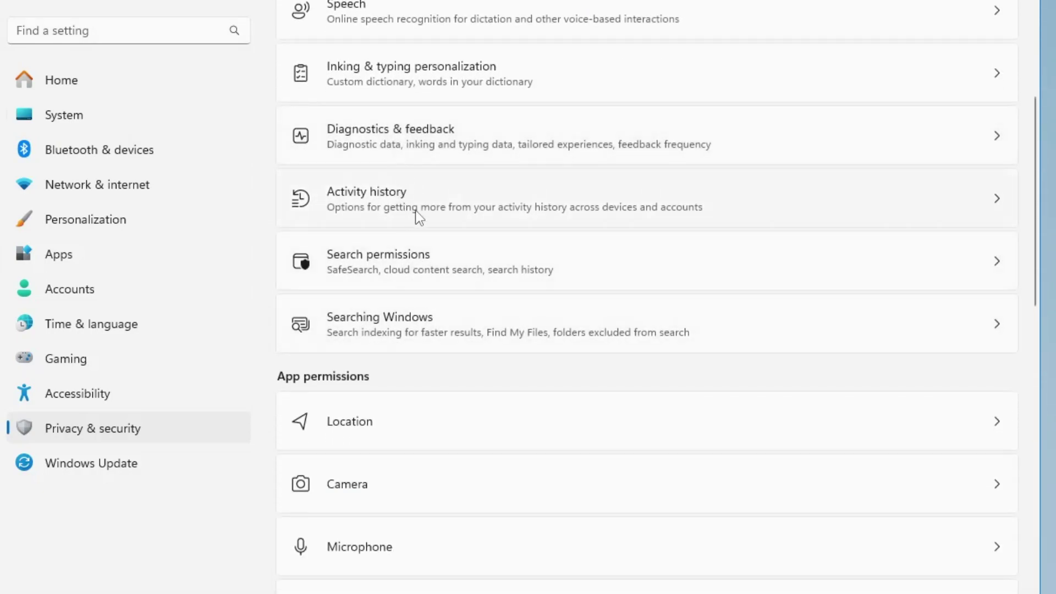
pyautogui.scroll(-4, 422, 199)
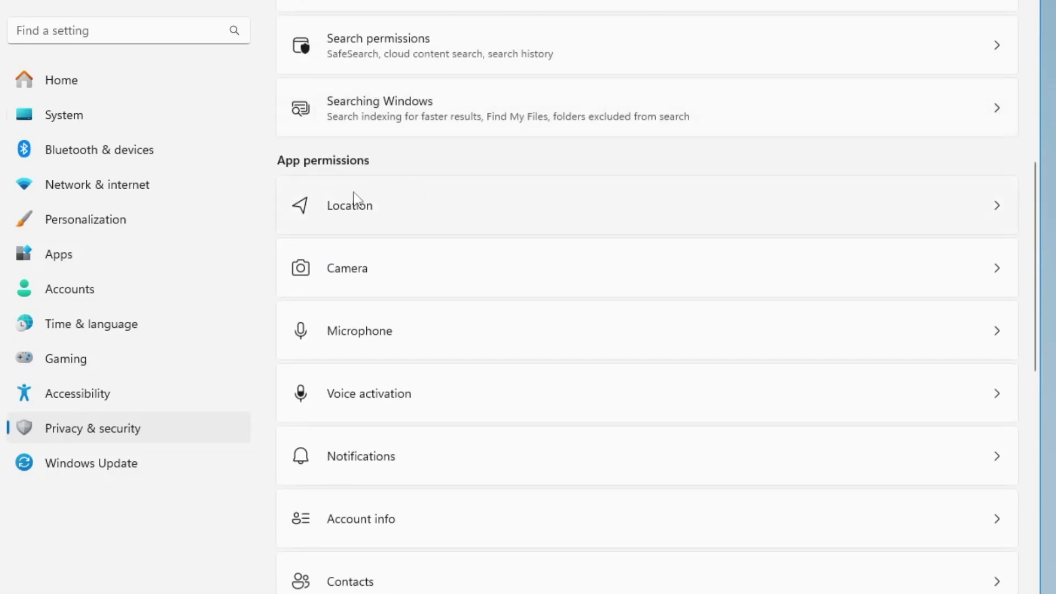
pyautogui.scroll(-4, 360, 307)
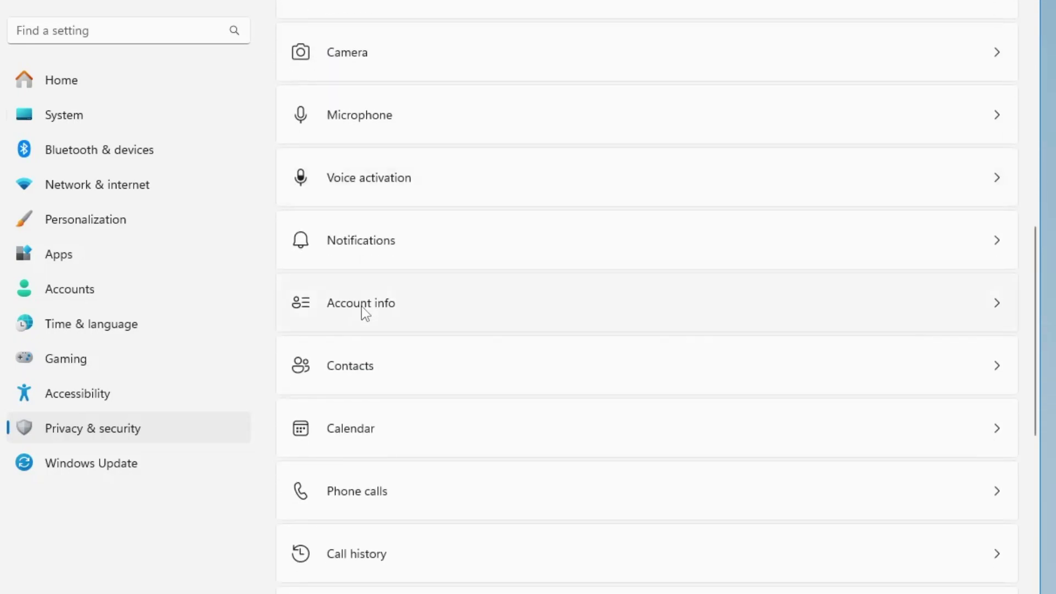
pyautogui.scroll(-2, 365, 385)
pyautogui.scroll(-6, 364, 400)
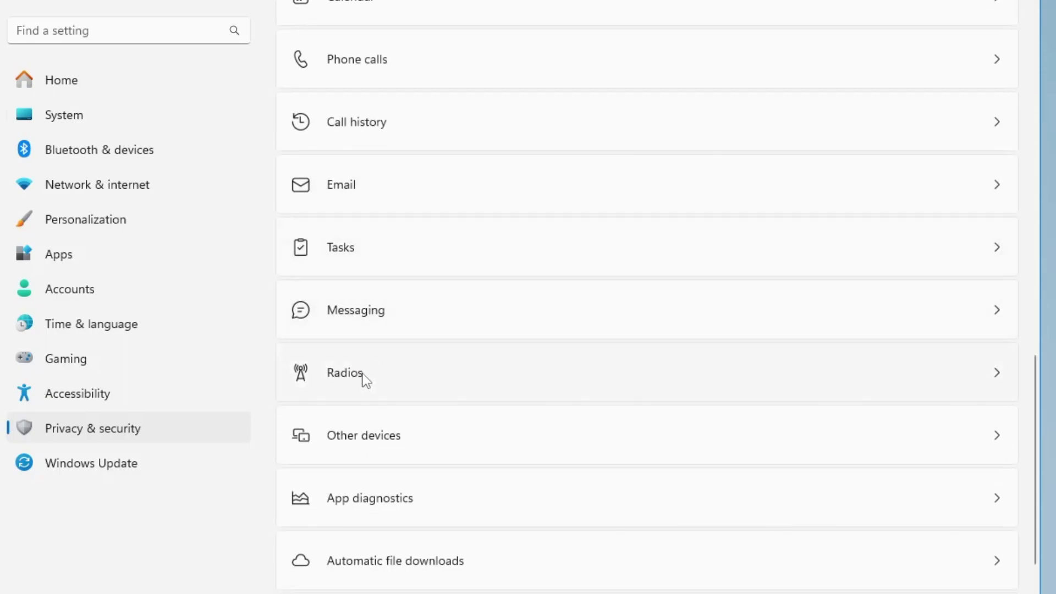
pyautogui.click(366, 375)
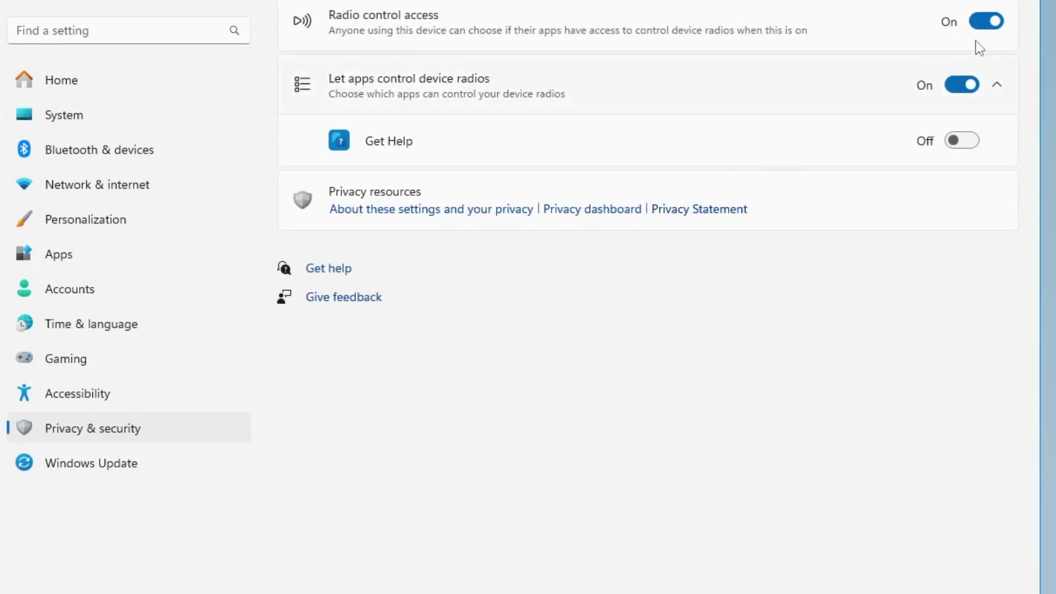
pyautogui.click(985, 22)
# Search 'game' in Settings and confirm Game Mode is turned on.
pyautogui.hotkey('alt', 'Left')
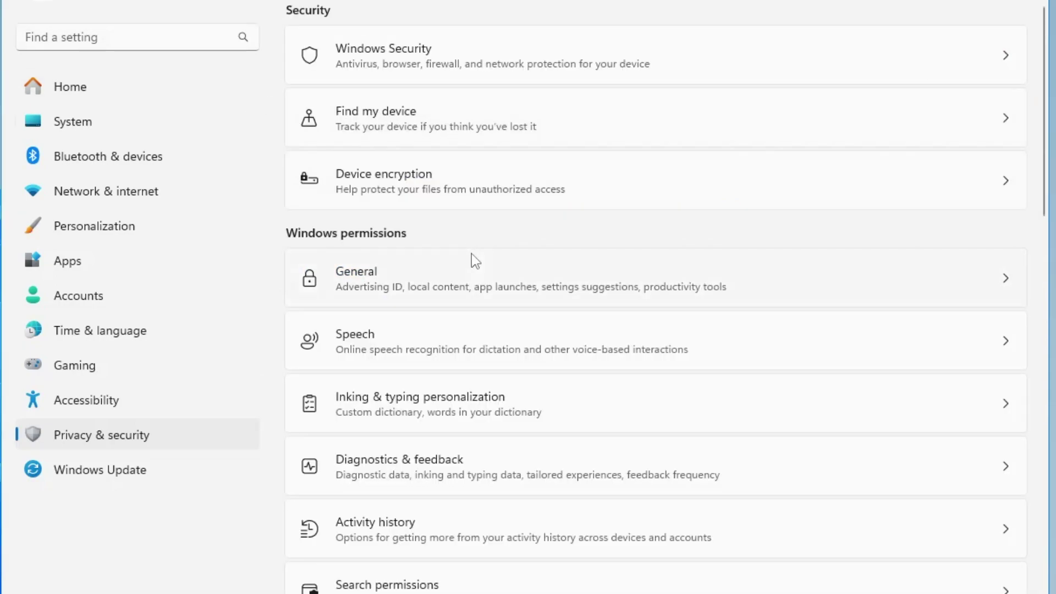
pyautogui.click(140, 39)
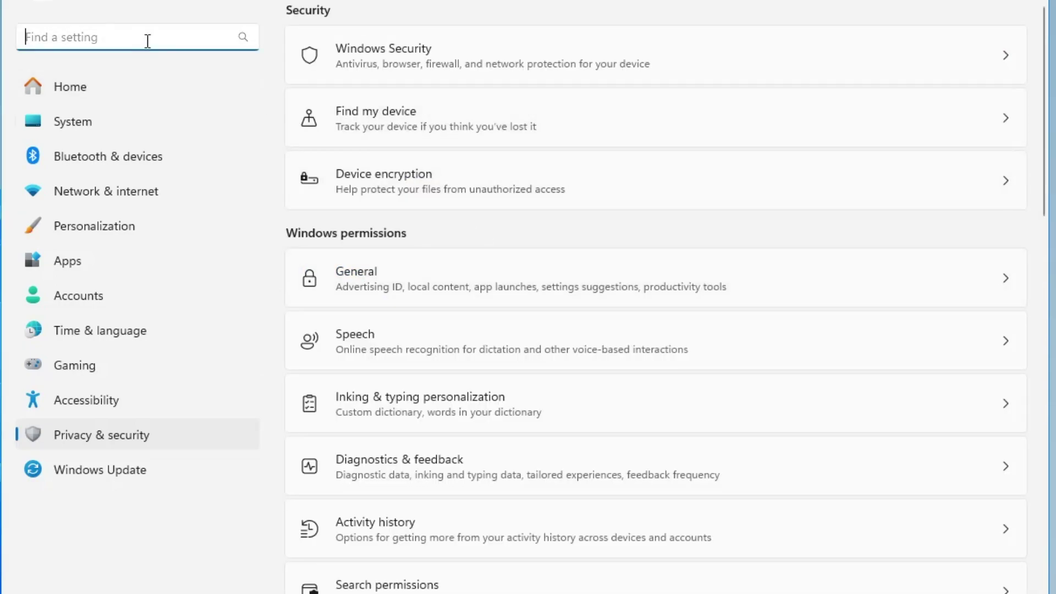
pyautogui.write('game')
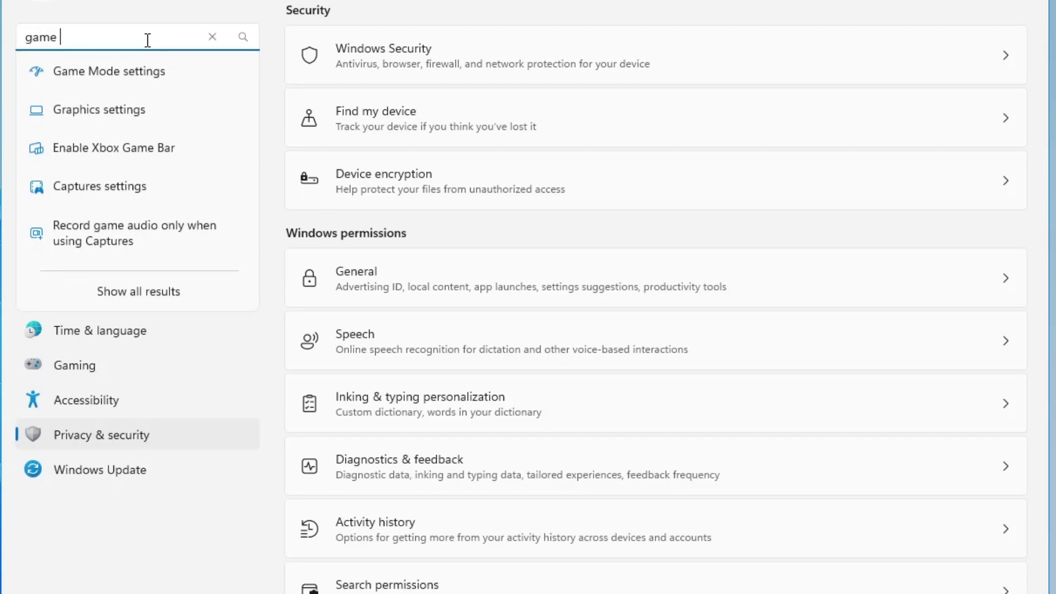
pyautogui.click(135, 78)
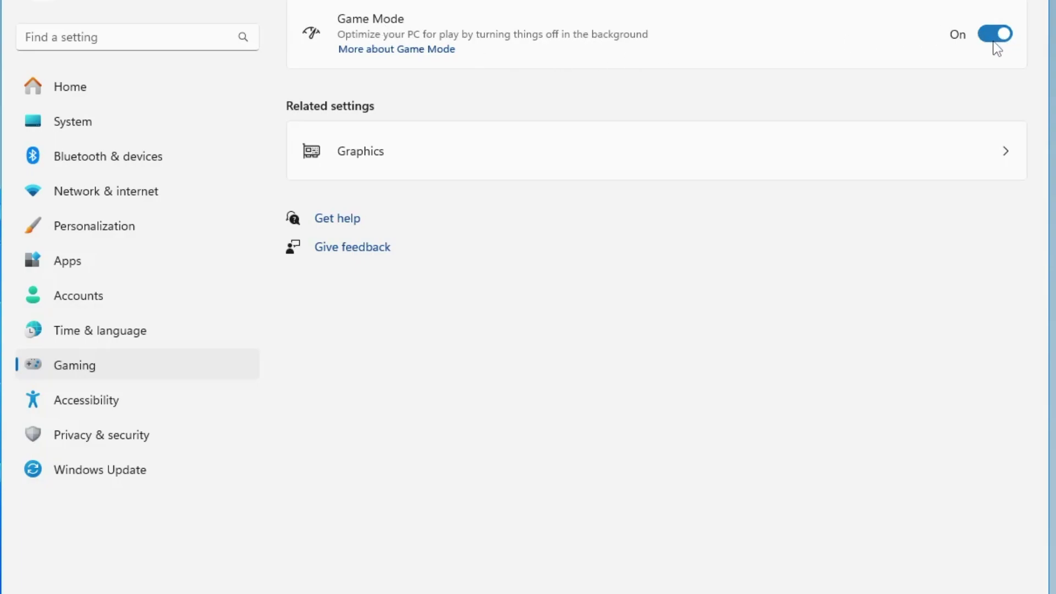
# Search 'game bar' and open the Xbox Game Bar settings.
pyautogui.click(99, 39)
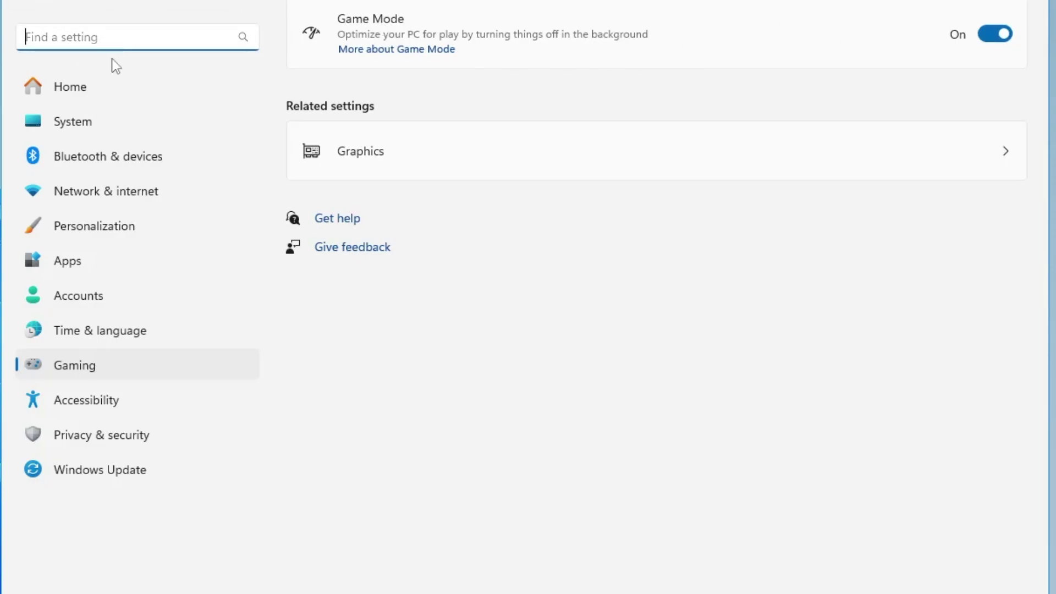
pyautogui.write('ga')
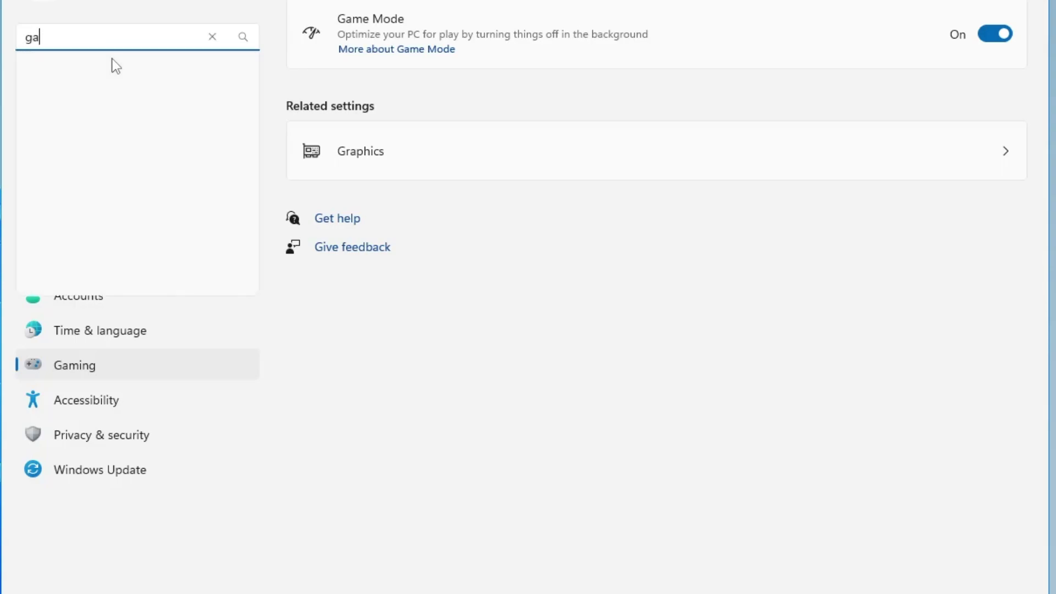
pyautogui.write('me bar')
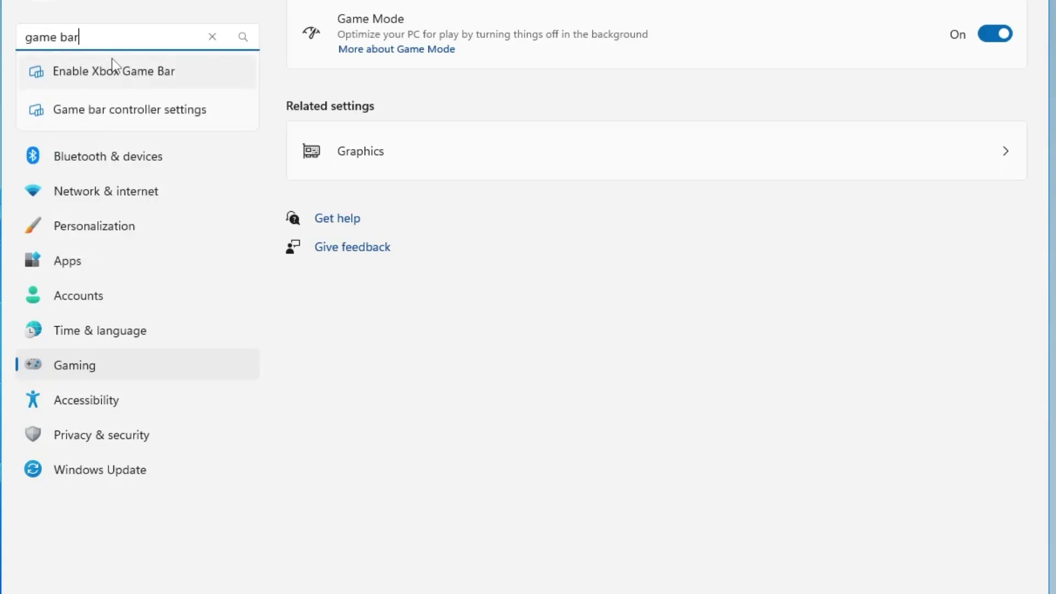
pyautogui.click(137, 75)
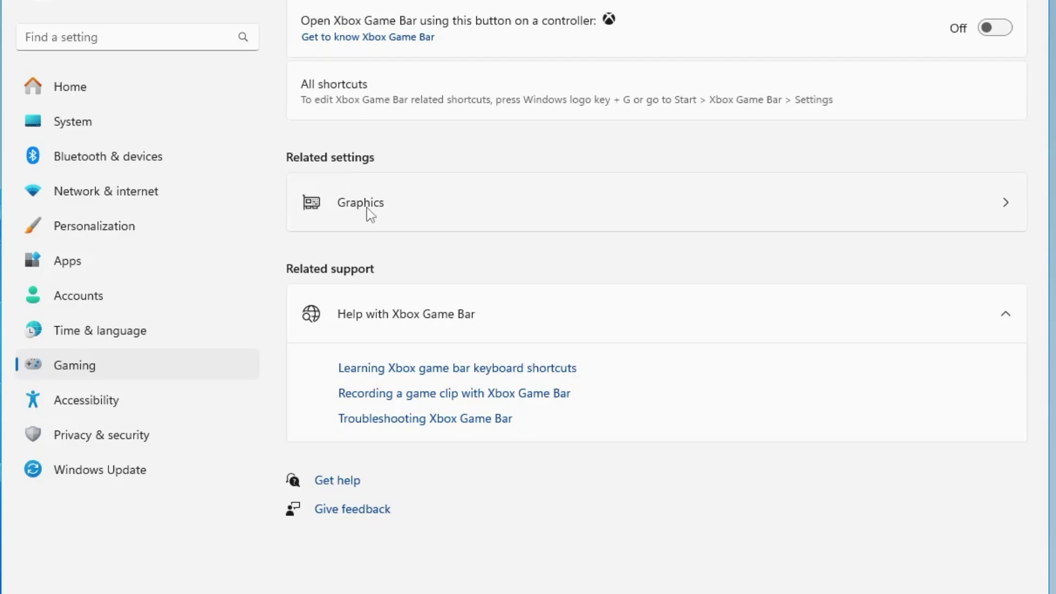
# Open Graphics, review the default graphics settings, and return to the per-app list.
pyautogui.click(413, 219)
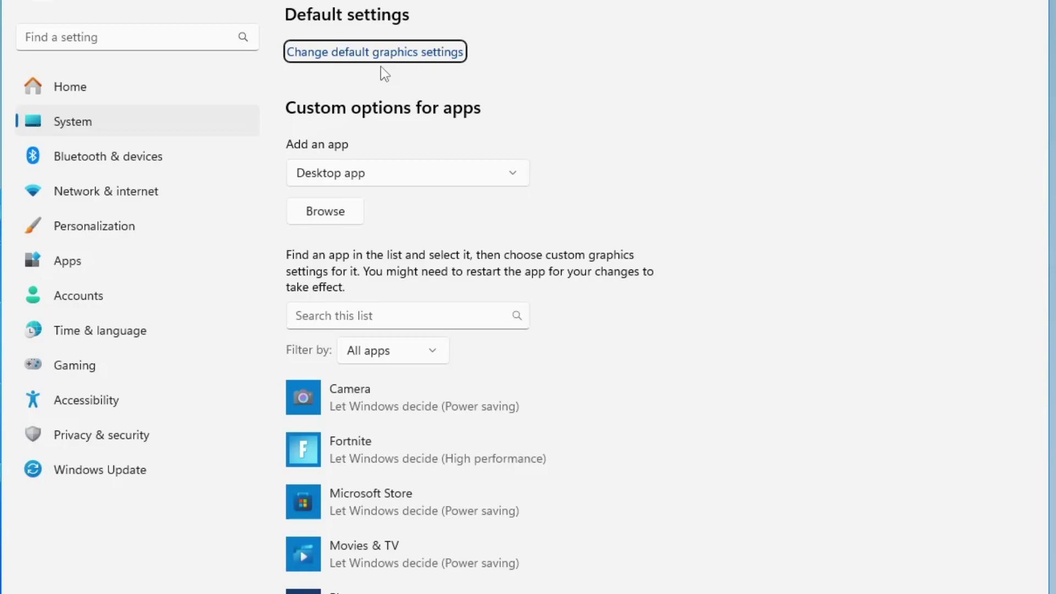
pyautogui.press('Return')
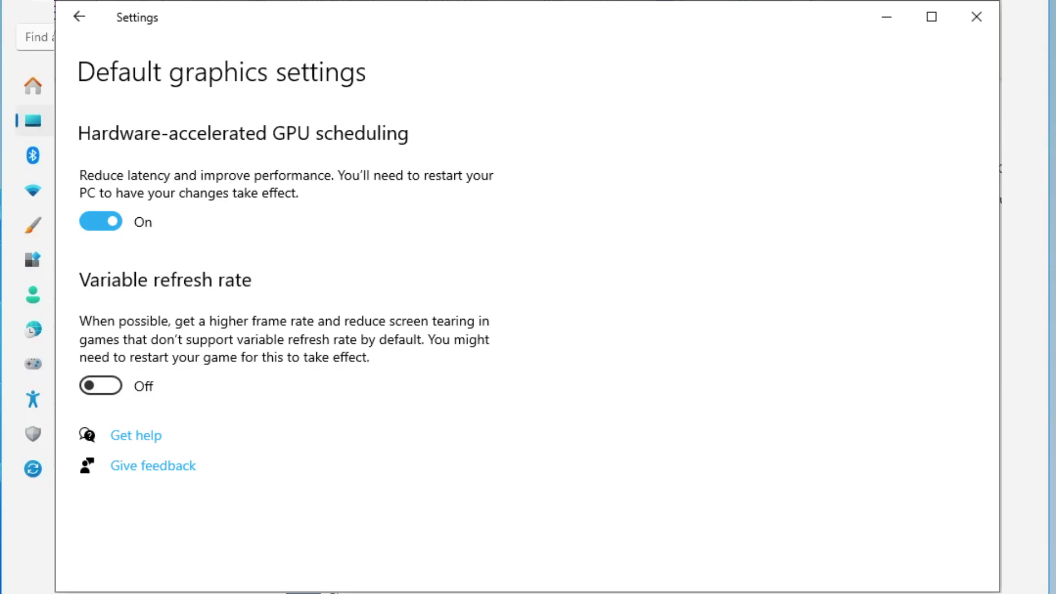
pyautogui.hotkey('alt', 'F4')
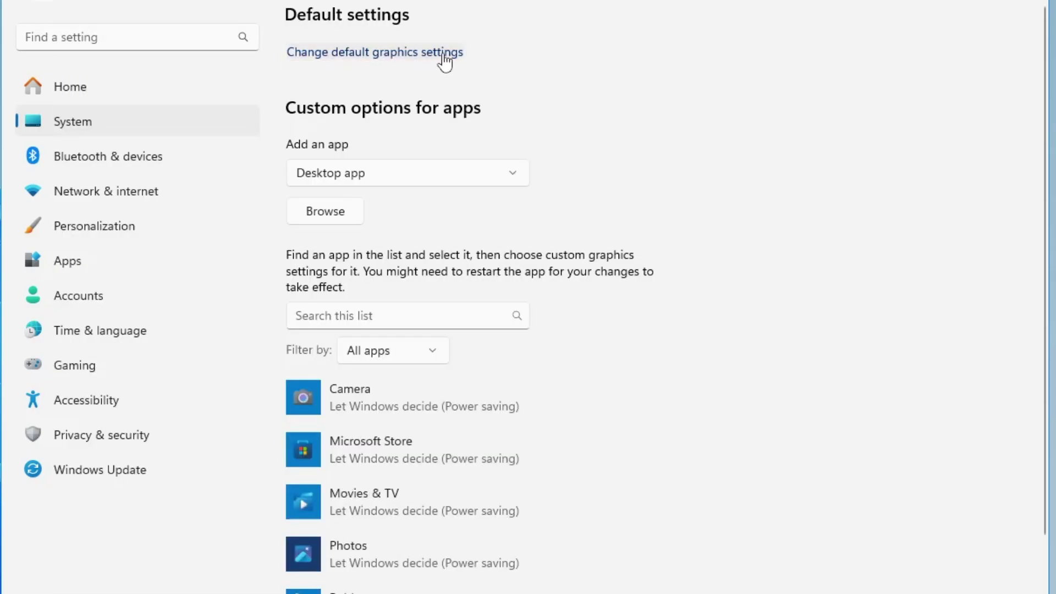
pyautogui.click(377, 55)
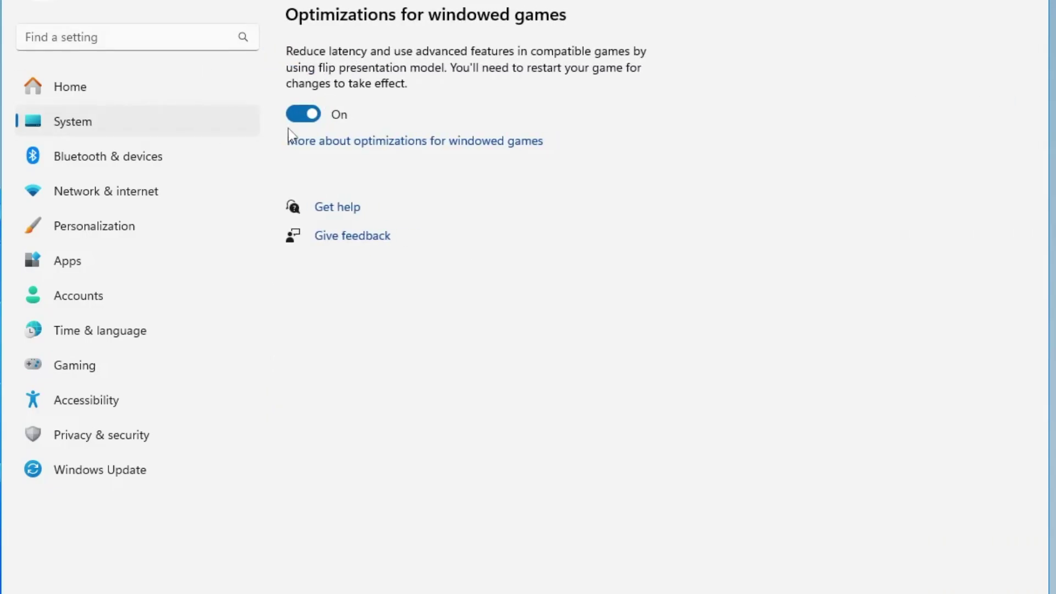
pyautogui.click(39, 2)
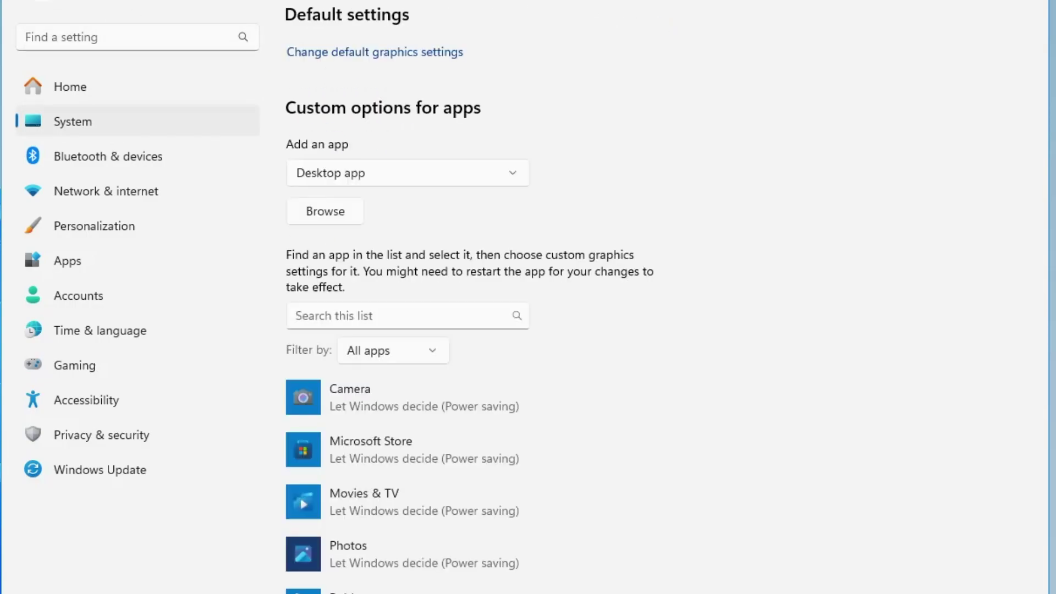
pyautogui.scroll(-4, 379, 267)
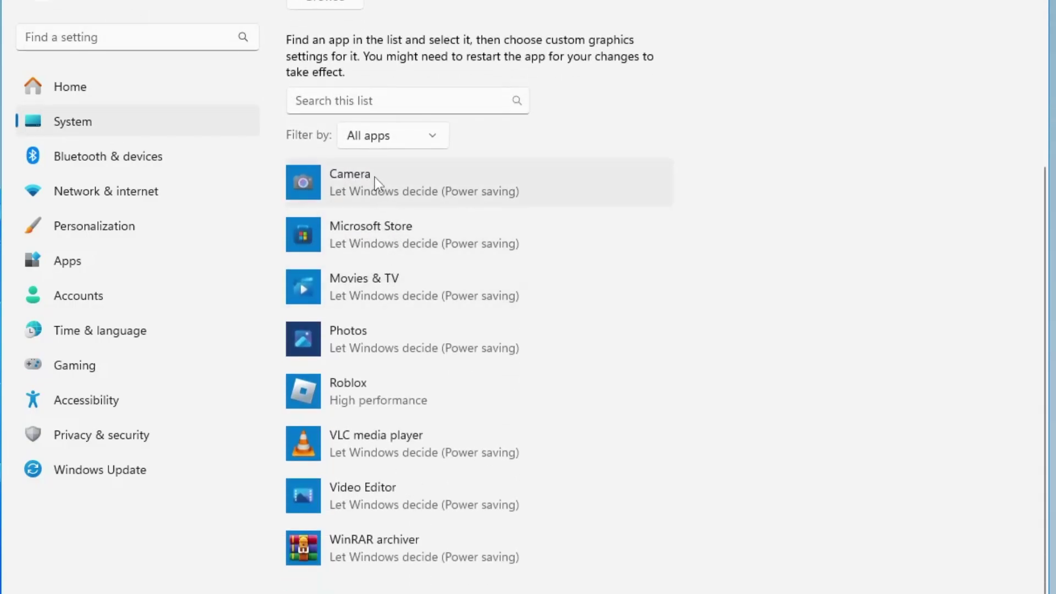
pyautogui.scroll(4, 375, 179)
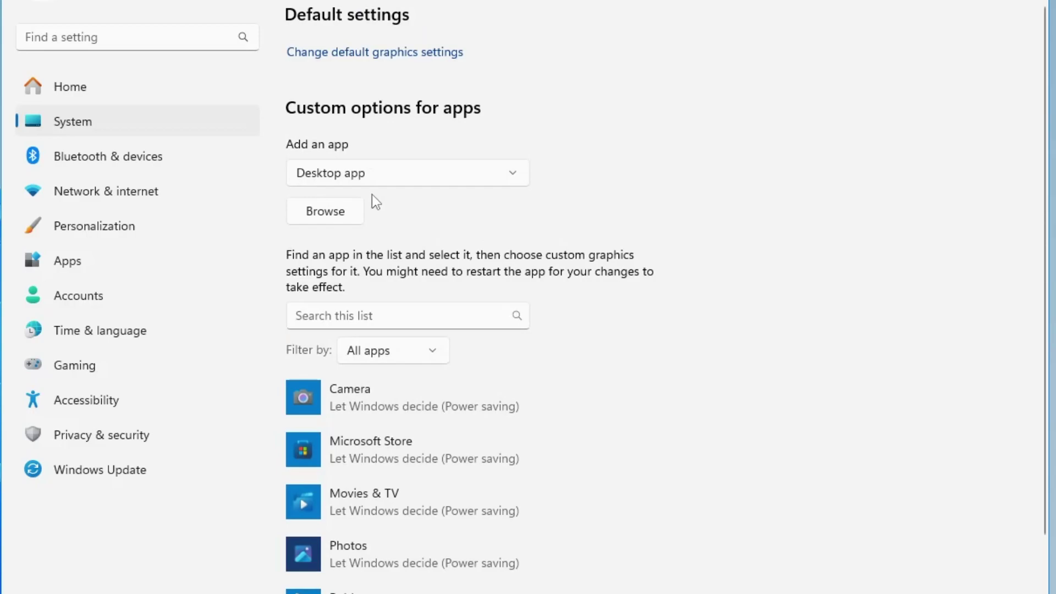
# Start adding an app, then locate the Riot Client install folder via the VALORANT shortcut.
pyautogui.click(333, 212)
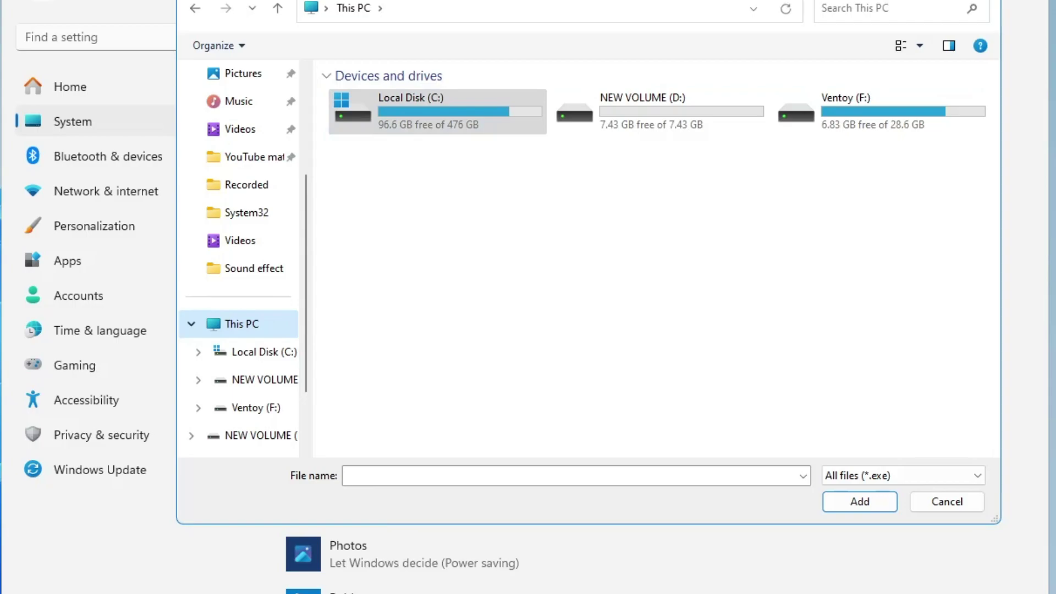
pyautogui.press('super+s')
pyautogui.write('valorant')
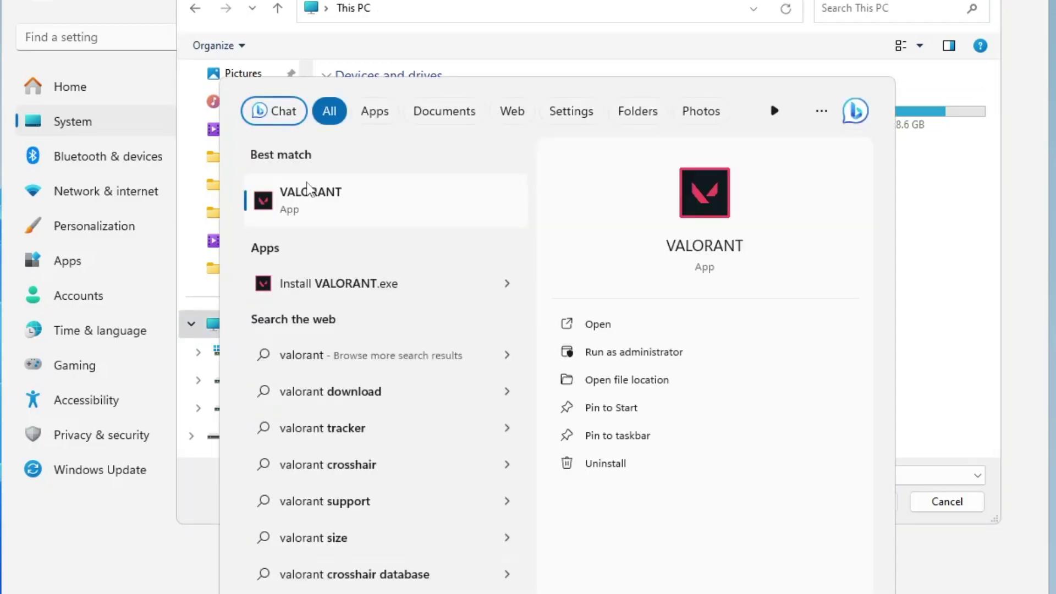
pyautogui.rightClick(337, 201)
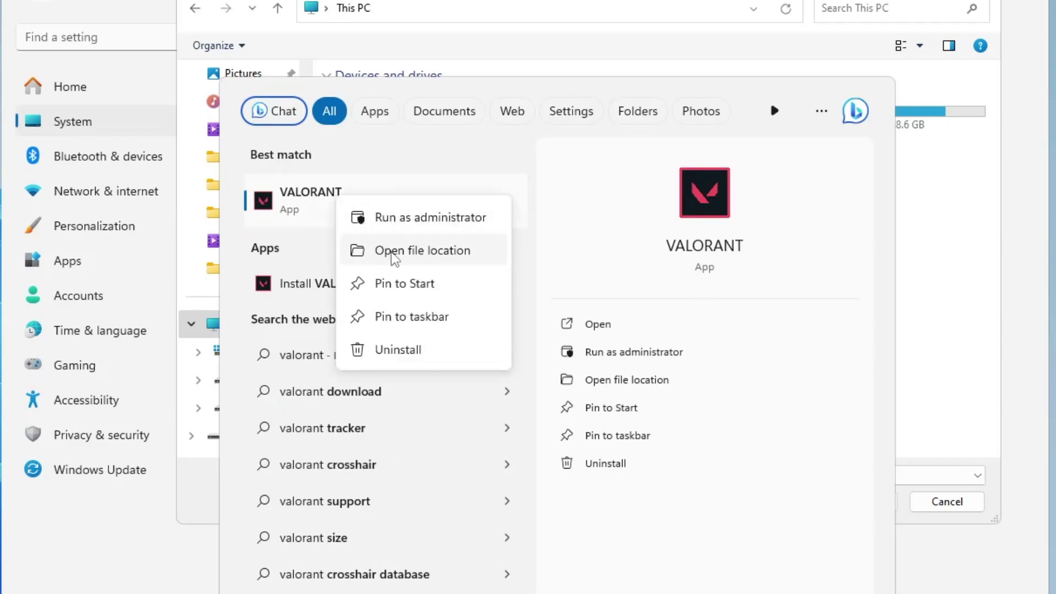
pyautogui.click(421, 258)
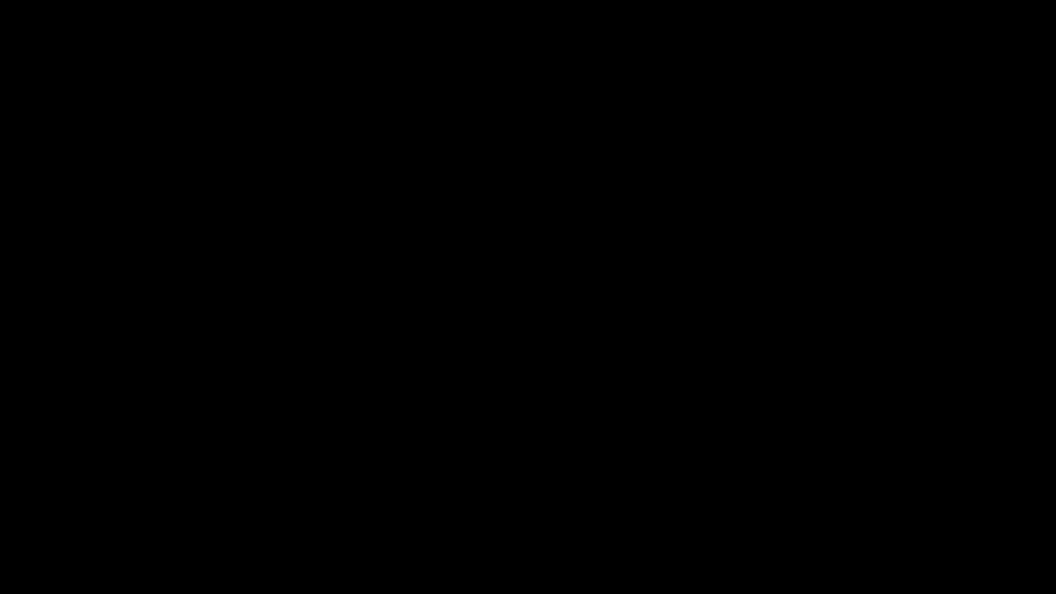
pyautogui.click(477, 169)
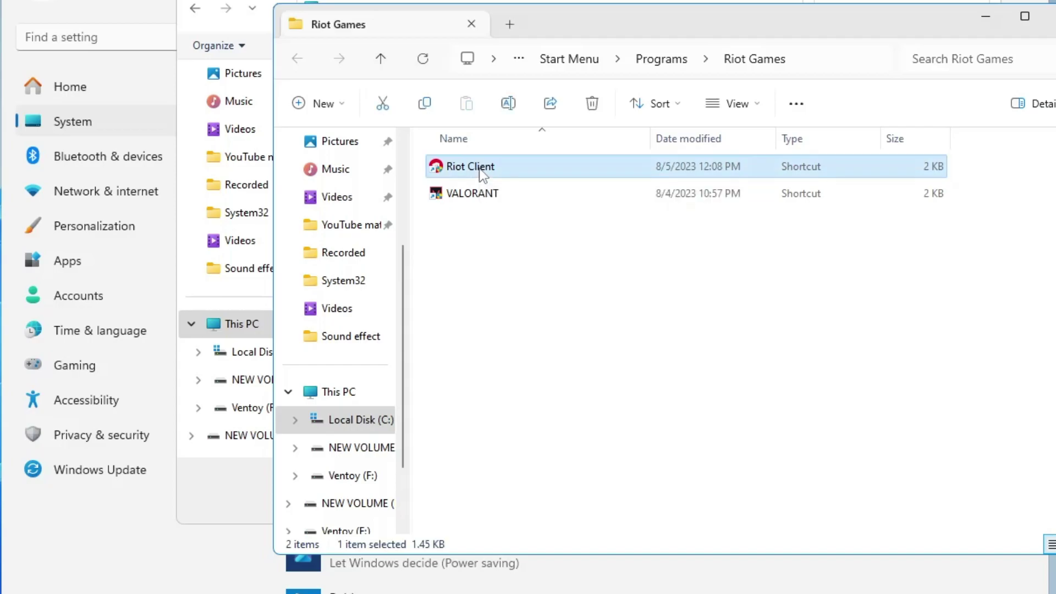
pyautogui.rightClick(478, 170)
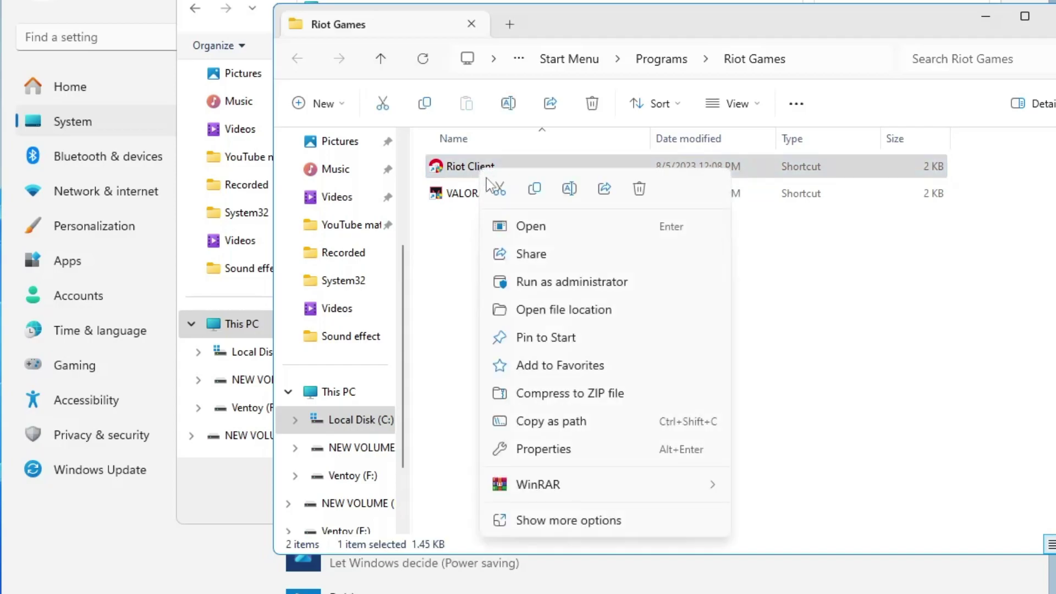
pyautogui.click(549, 311)
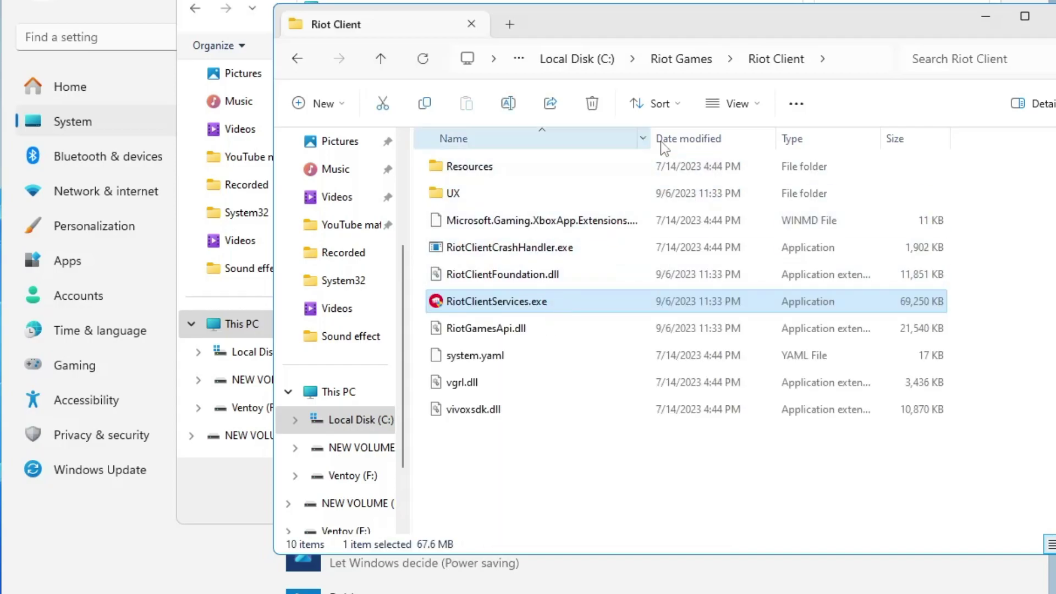
# Copy the folder path C:\Riot Games\Riot Client from the address bar.
pyautogui.click(843, 62)
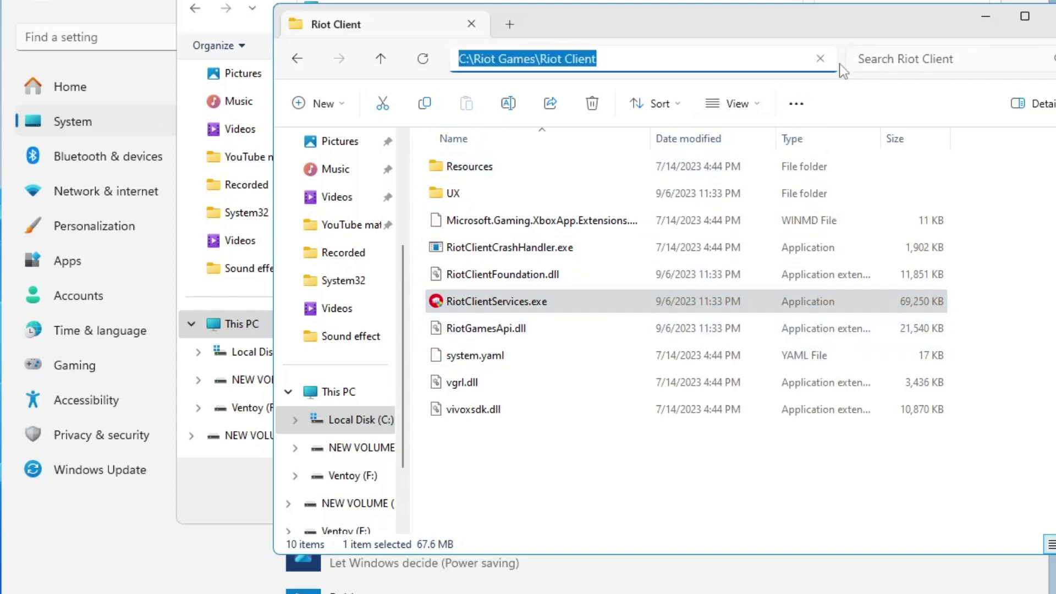
pyautogui.rightClick(555, 65)
pyautogui.click(599, 104)
# Add RiotClientServices.exe from the pasted Riot Client folder path to the graphics app list.
pyautogui.click(151, 564)
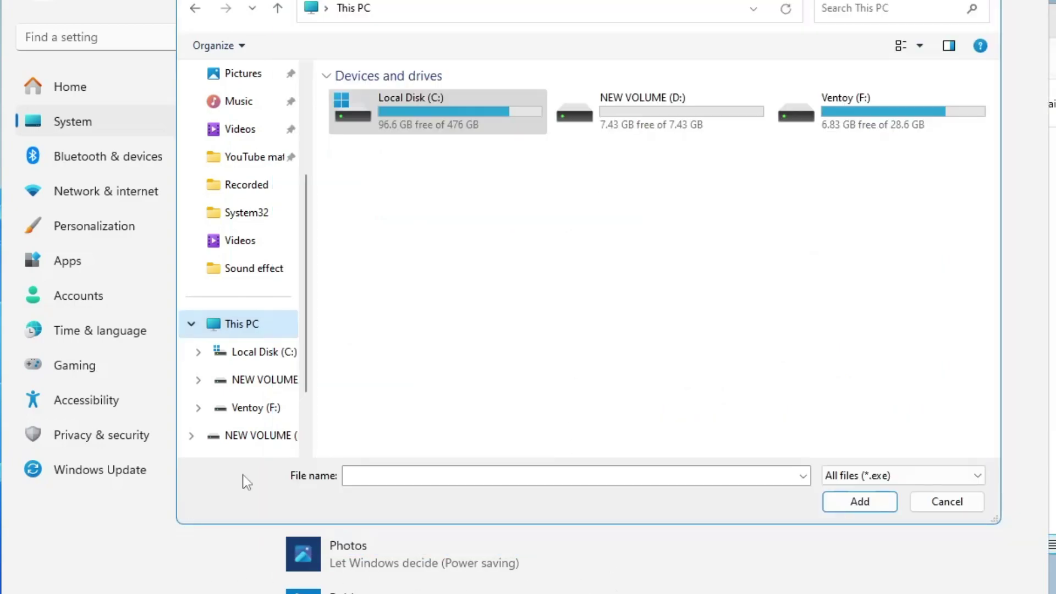
pyautogui.click(472, 10)
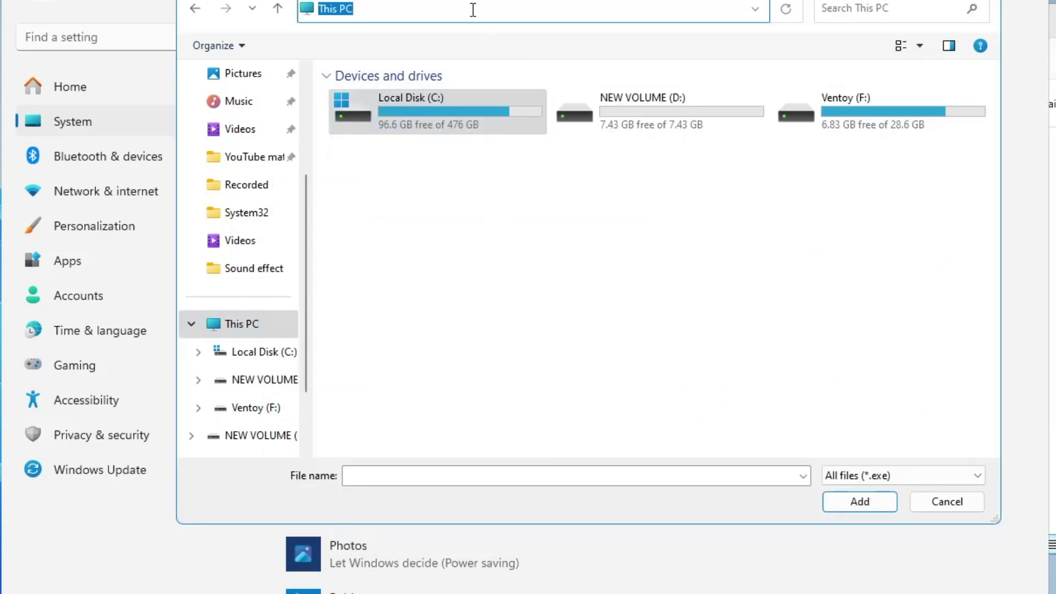
pyautogui.hotkey('ctrl', 'v')
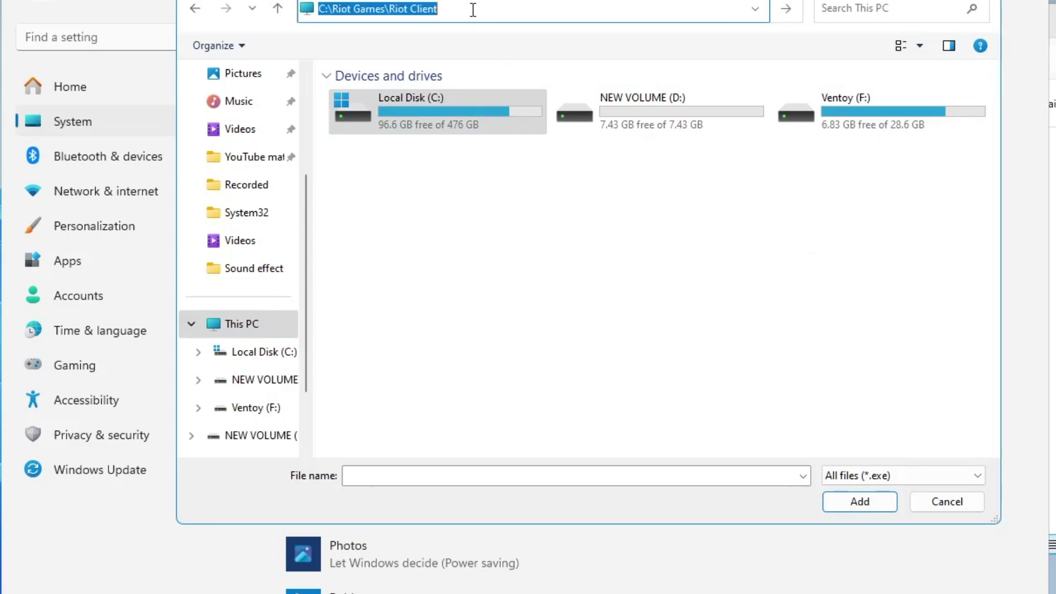
pyautogui.press('Return')
pyautogui.click(389, 181)
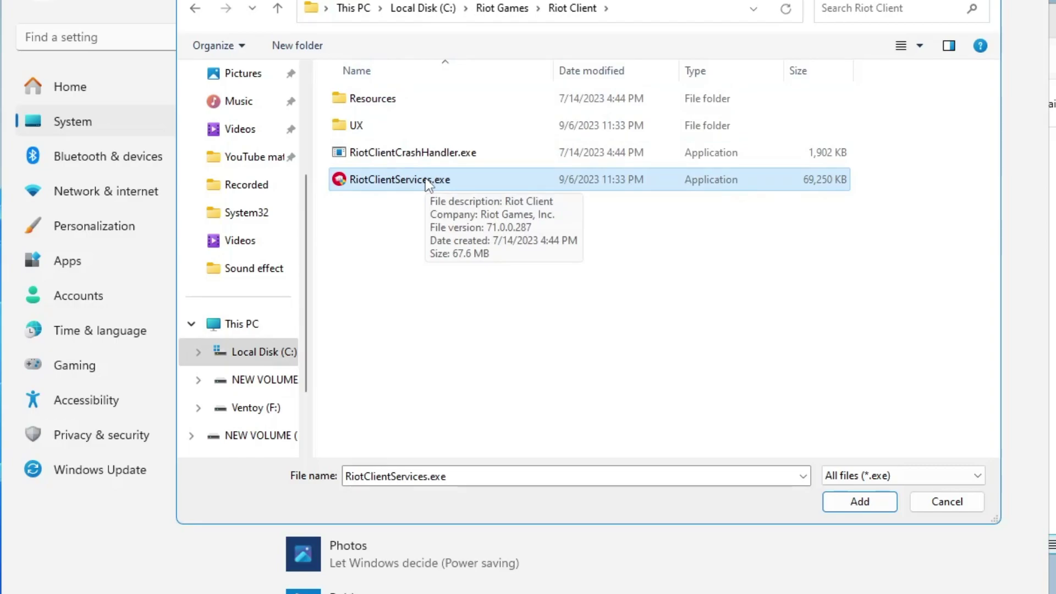
pyautogui.click(863, 504)
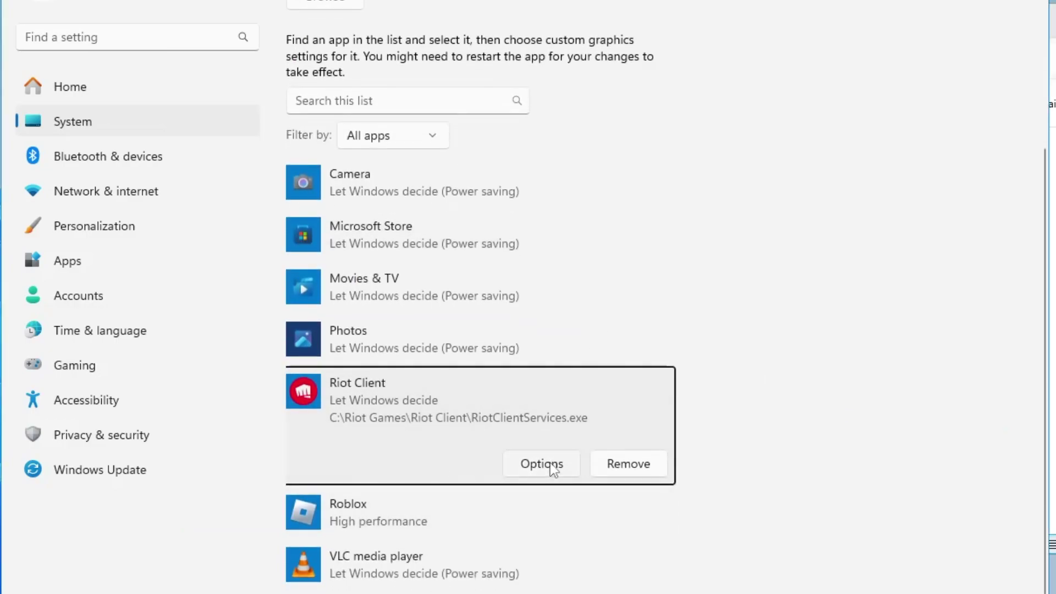
# Set Riot Client's graphics preference to High performance and save it.
pyautogui.click(550, 463)
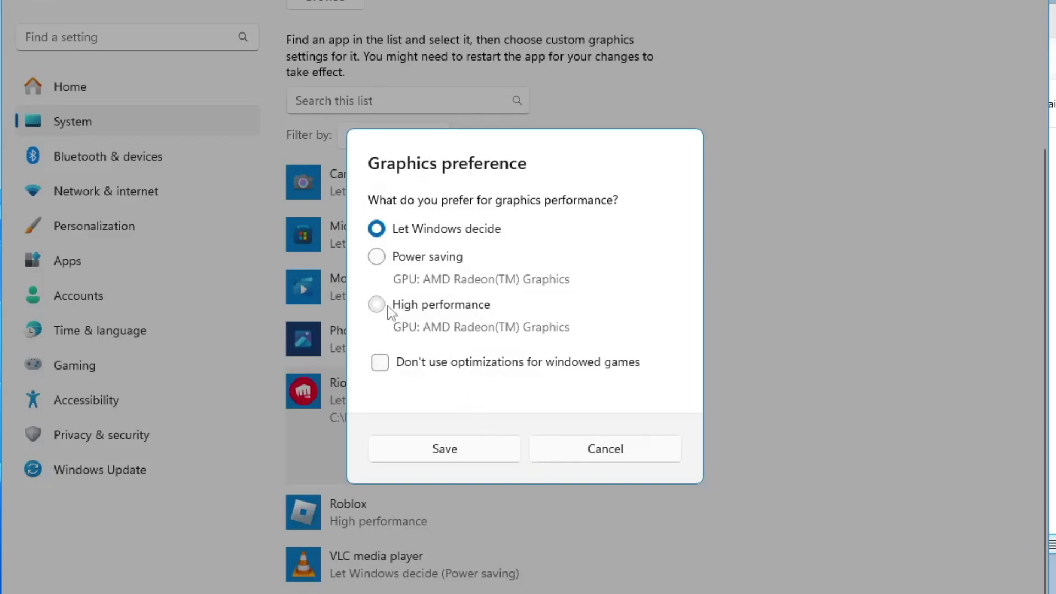
pyautogui.click(388, 307)
pyautogui.click(479, 447)
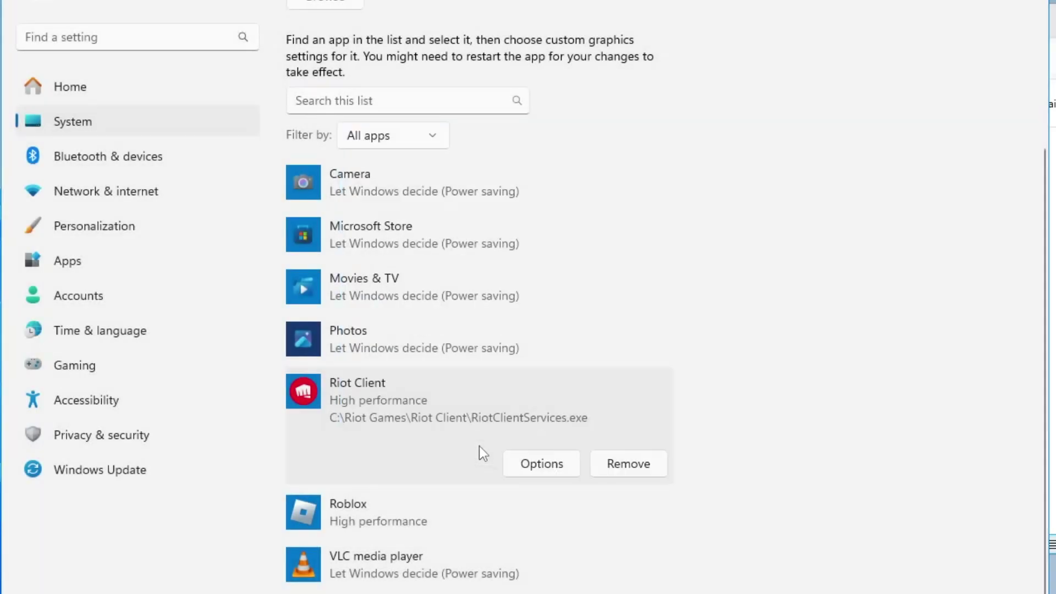